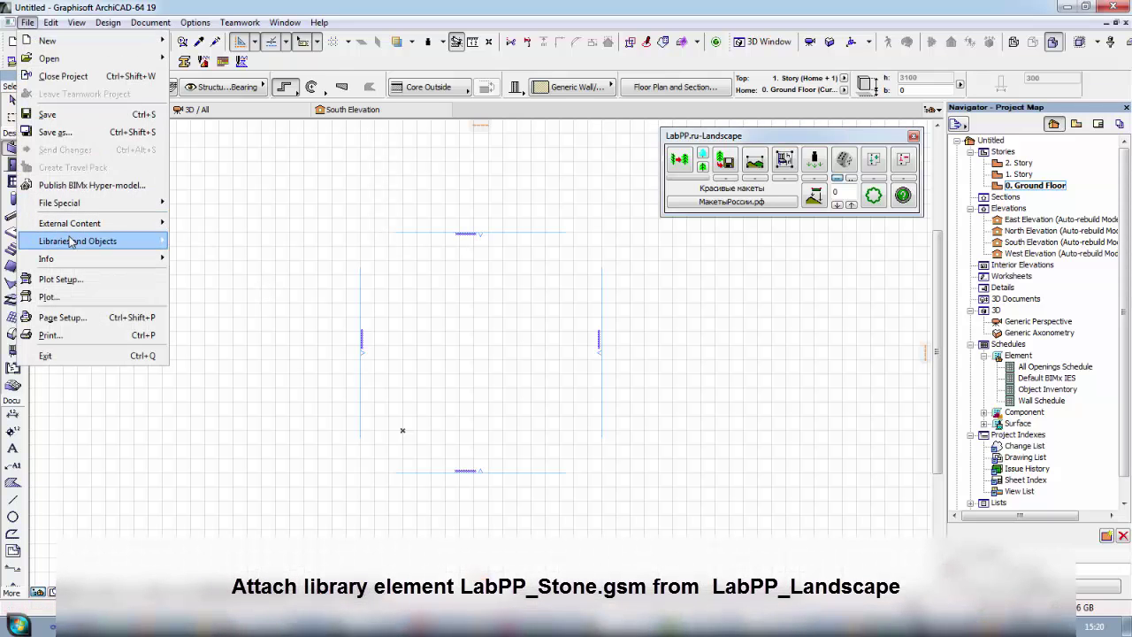
# - Link the LabPP_LIB folder as a library in the Library Manager
pyautogui.moveTo(78, 240)
pyautogui.click(204, 241)
pyautogui.click(519, 113)
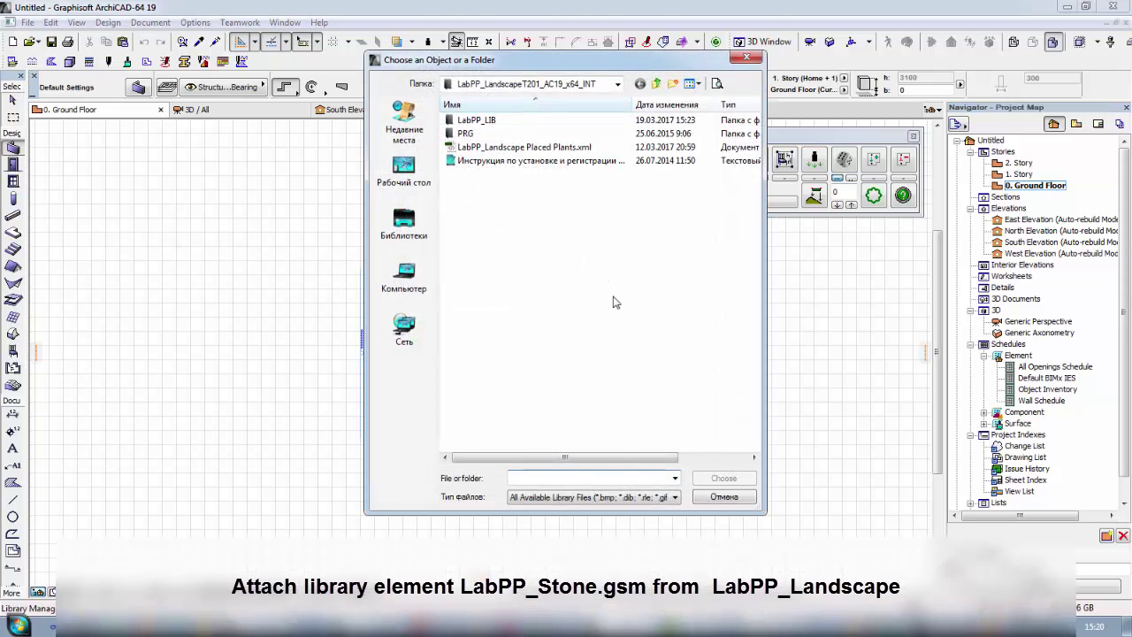
pyautogui.click(470, 116)
pyautogui.click(724, 477)
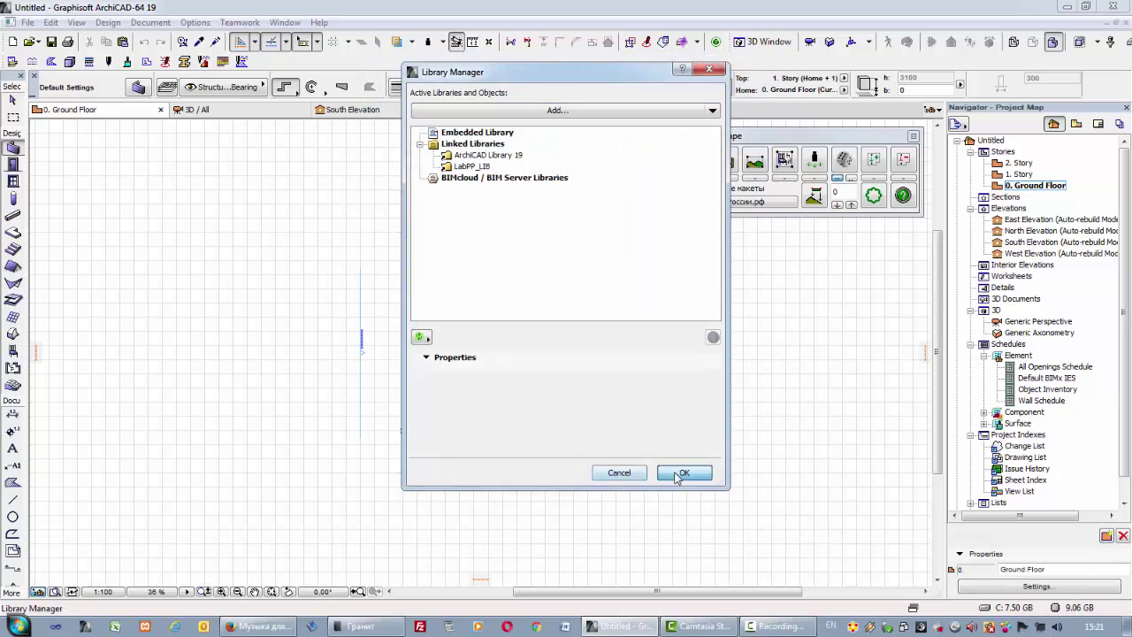
# - Choose LabPP_Else > LabPP_Stone as the default object to place
pyautogui.doubleClick(13, 366)
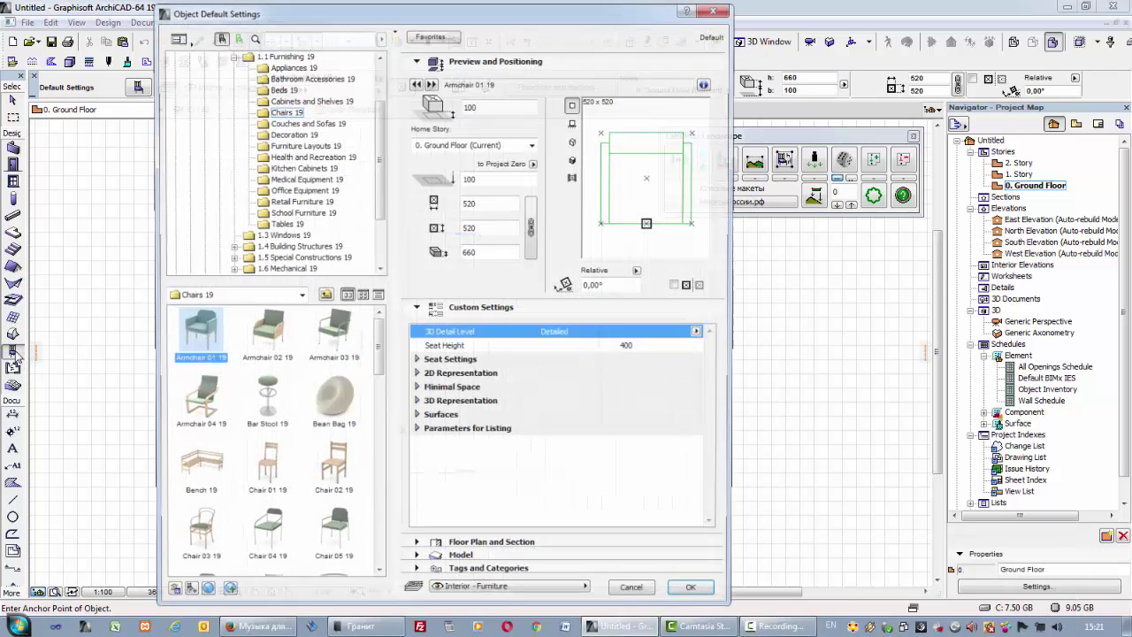
pyautogui.click(378, 258)
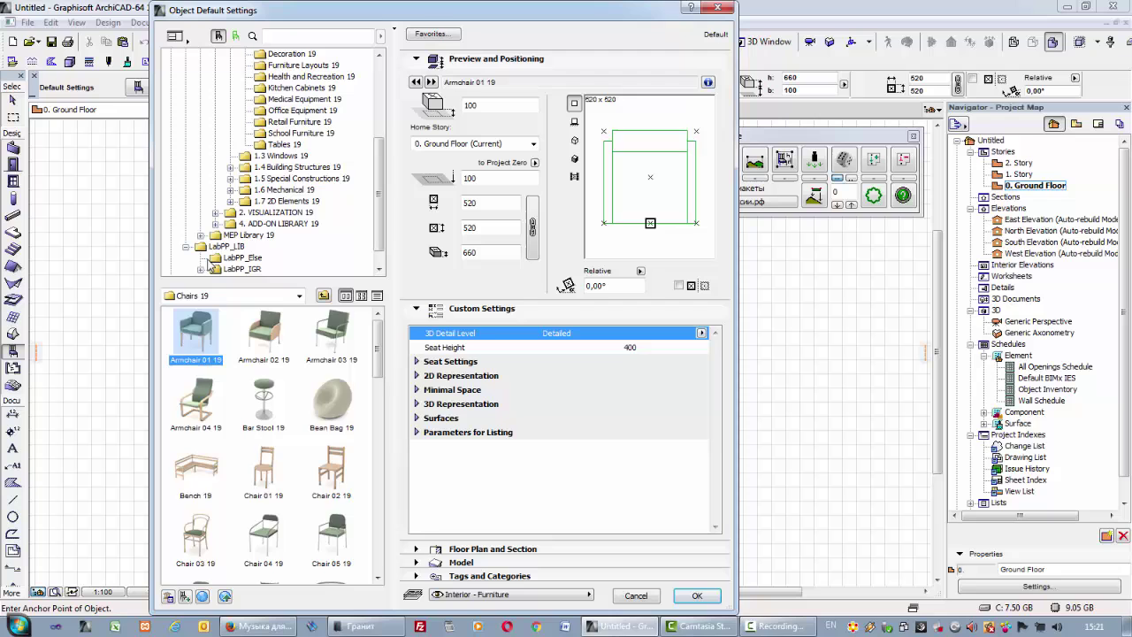
pyautogui.click(214, 262)
pyautogui.click(258, 341)
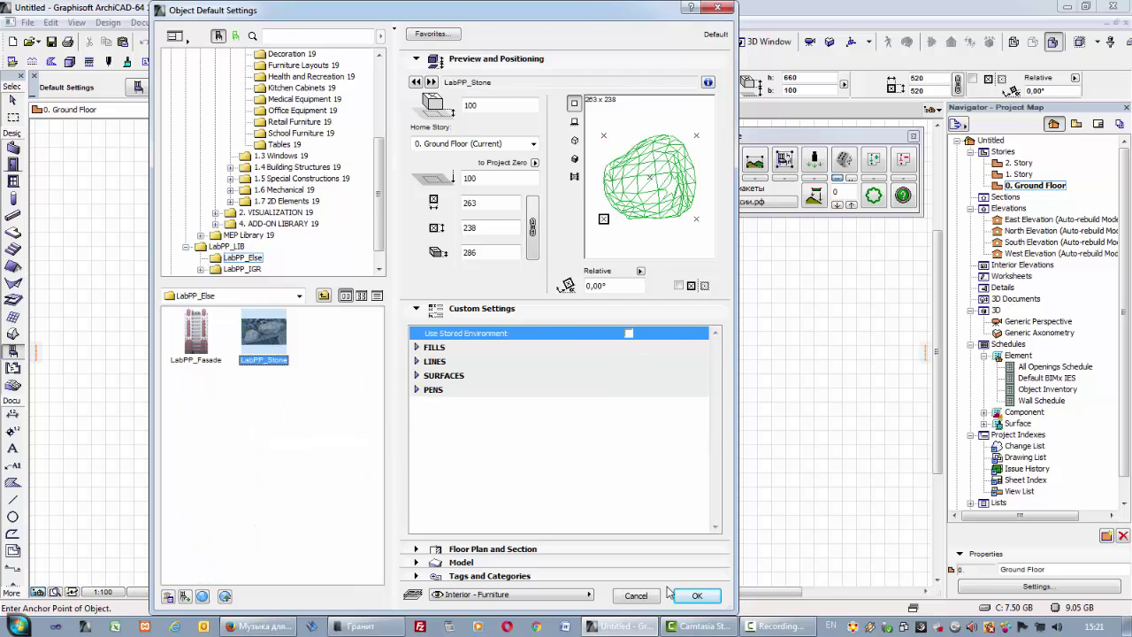
pyautogui.click(695, 595)
# - Place the LabPP_Stone object on the ground floor plan and select it
pyautogui.click(416, 432)
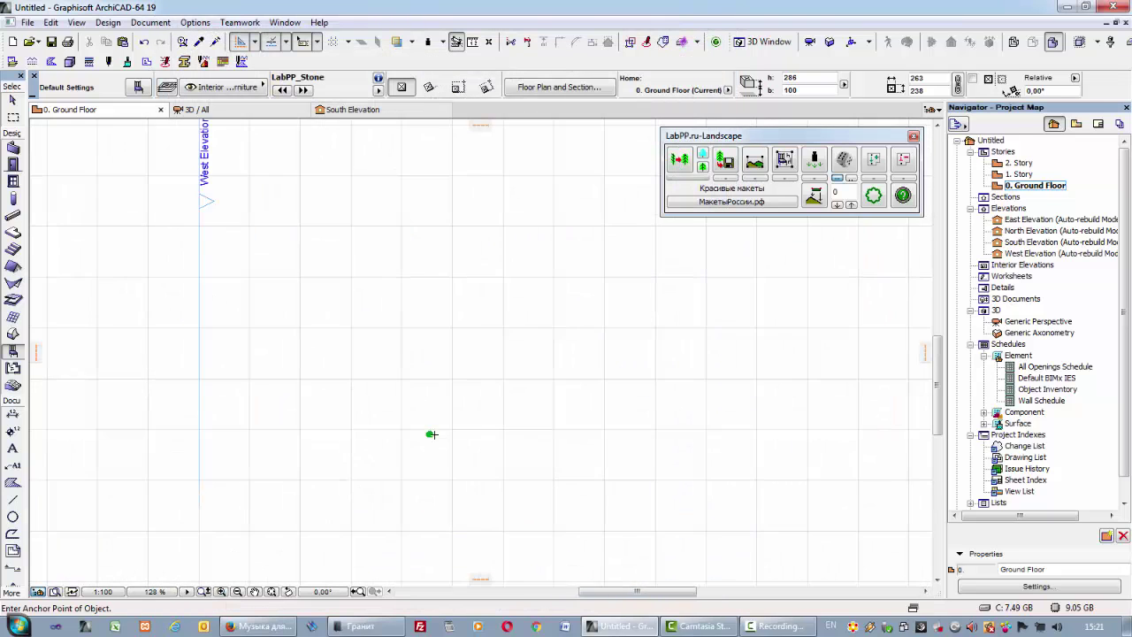
pyautogui.scroll(10, 416, 432)
pyautogui.click(10, 99)
pyautogui.click(429, 407)
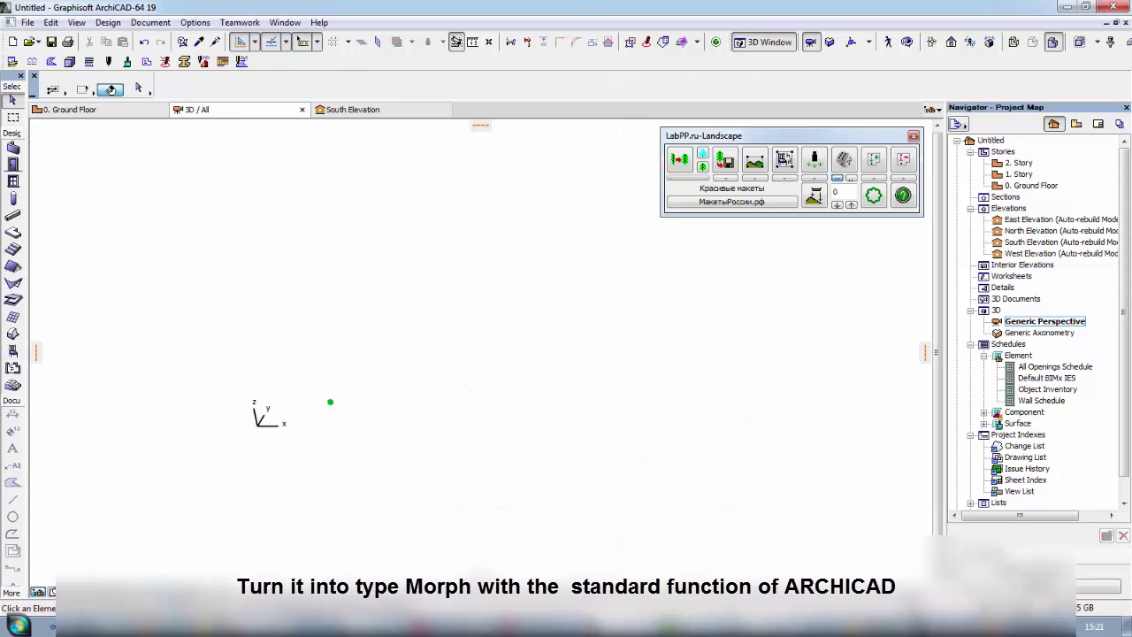
# - In the 3D view, convert the selected stone into a Morph
pyautogui.click(446, 370)
pyautogui.rightClick(444, 367)
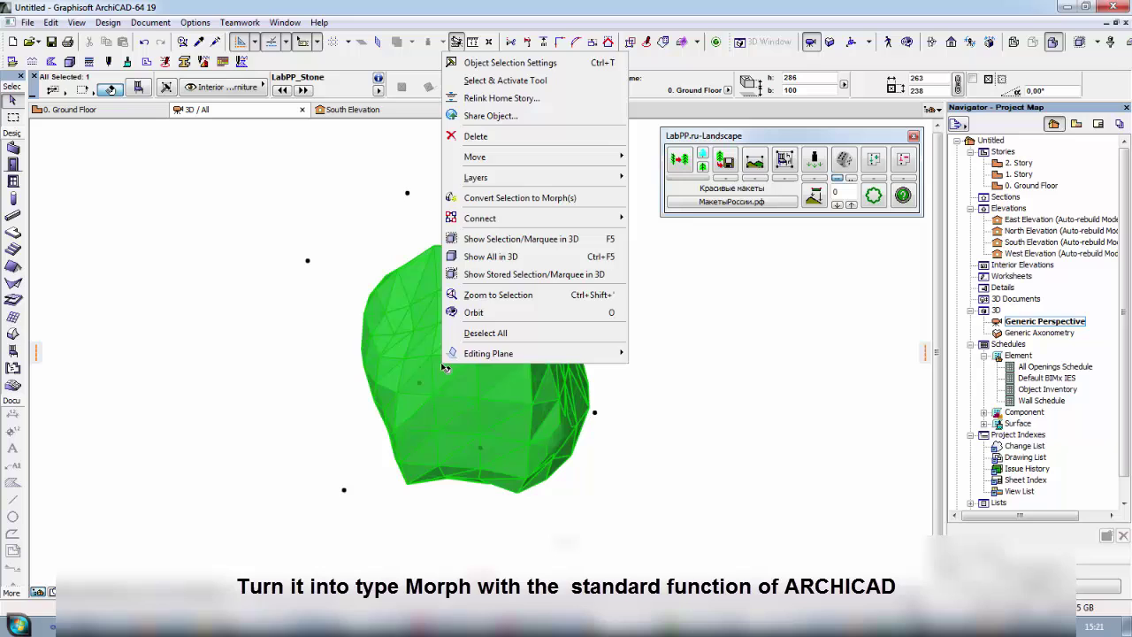
pyautogui.click(499, 199)
pyautogui.click(884, 229)
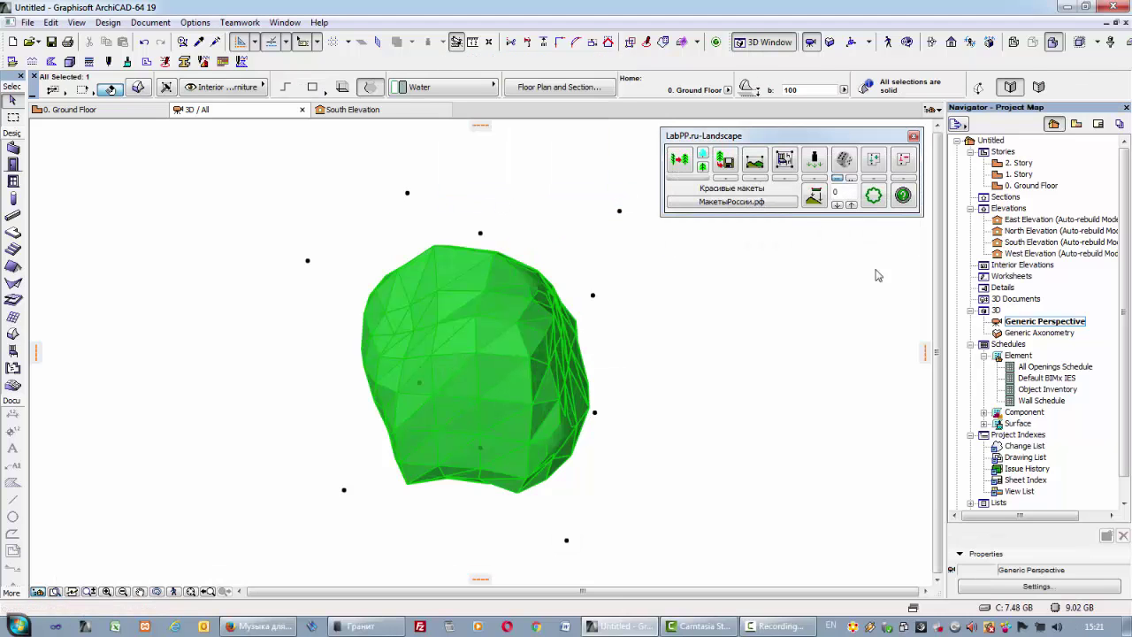
# - Create a new surface as a copy of Stone - Granite Gray
pyautogui.click(195, 22)
pyautogui.moveTo(232, 41)
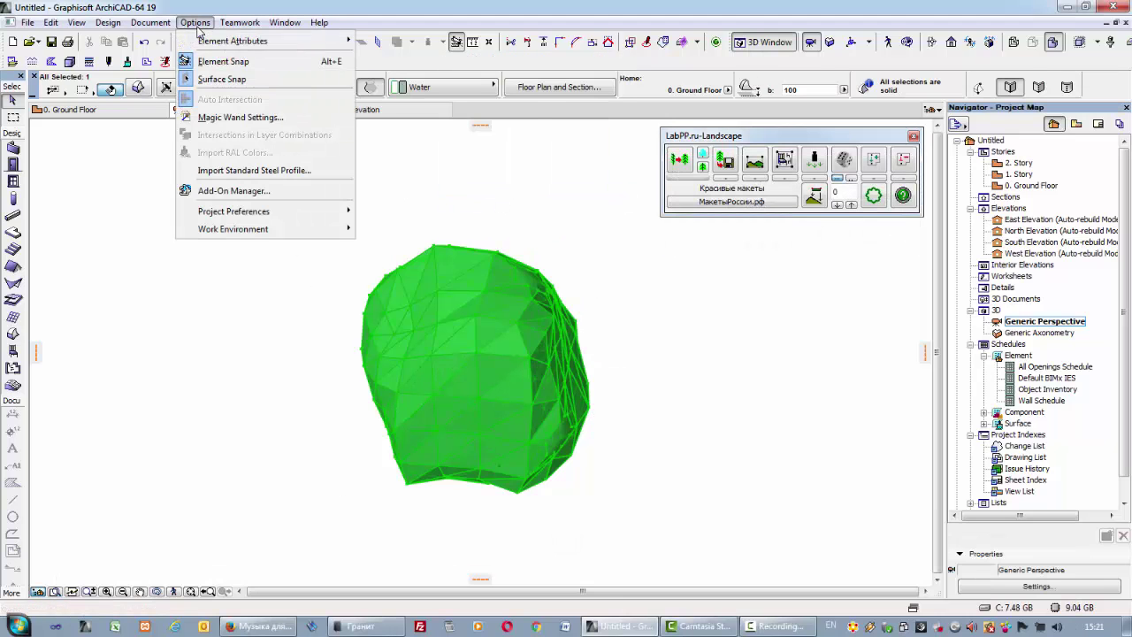
pyautogui.click(531, 148)
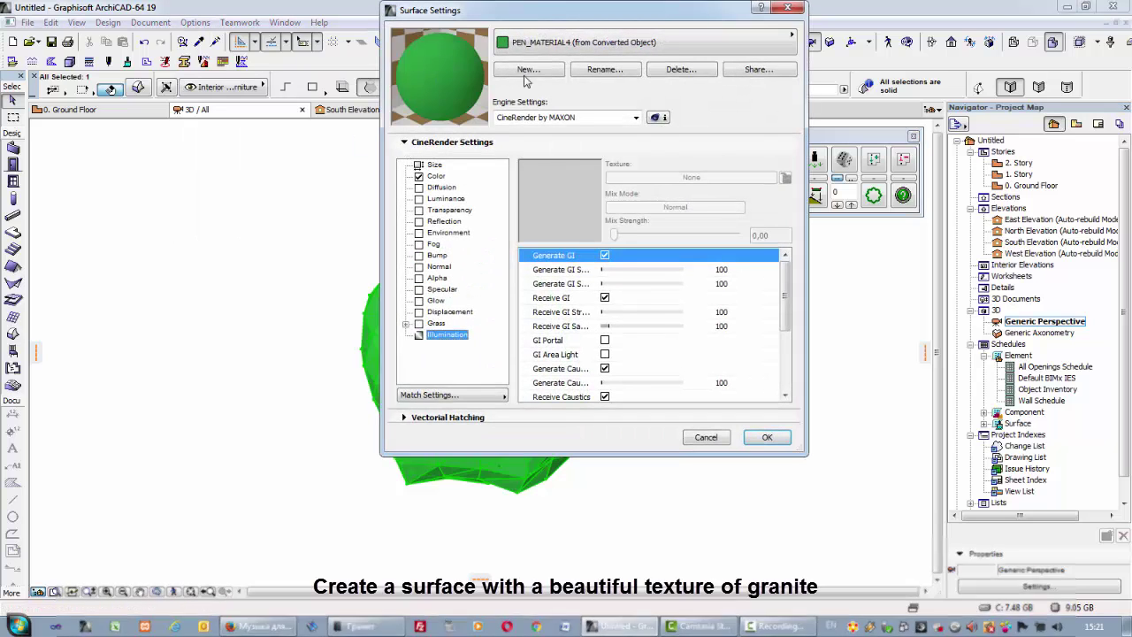
pyautogui.click(531, 43)
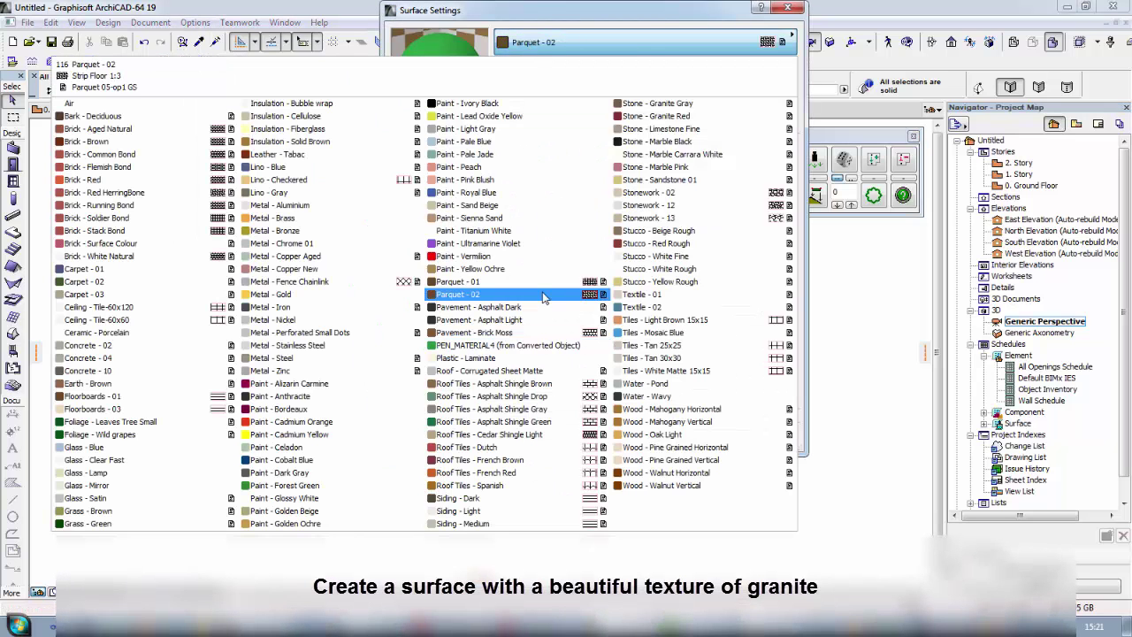
pyautogui.click(650, 103)
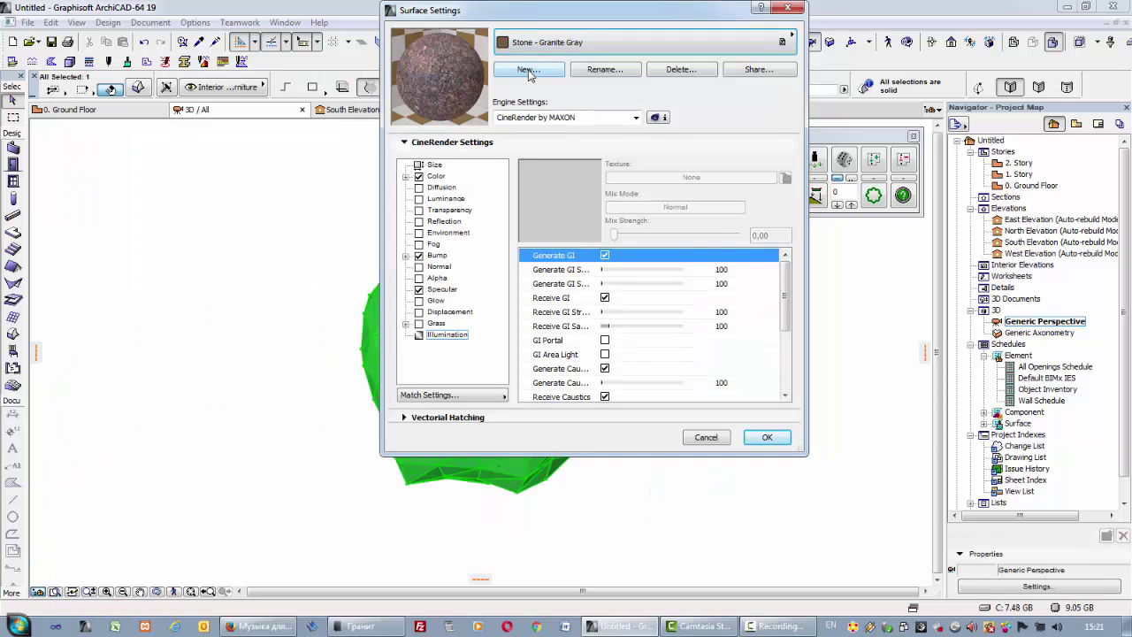
pyautogui.click(528, 70)
pyautogui.click(686, 297)
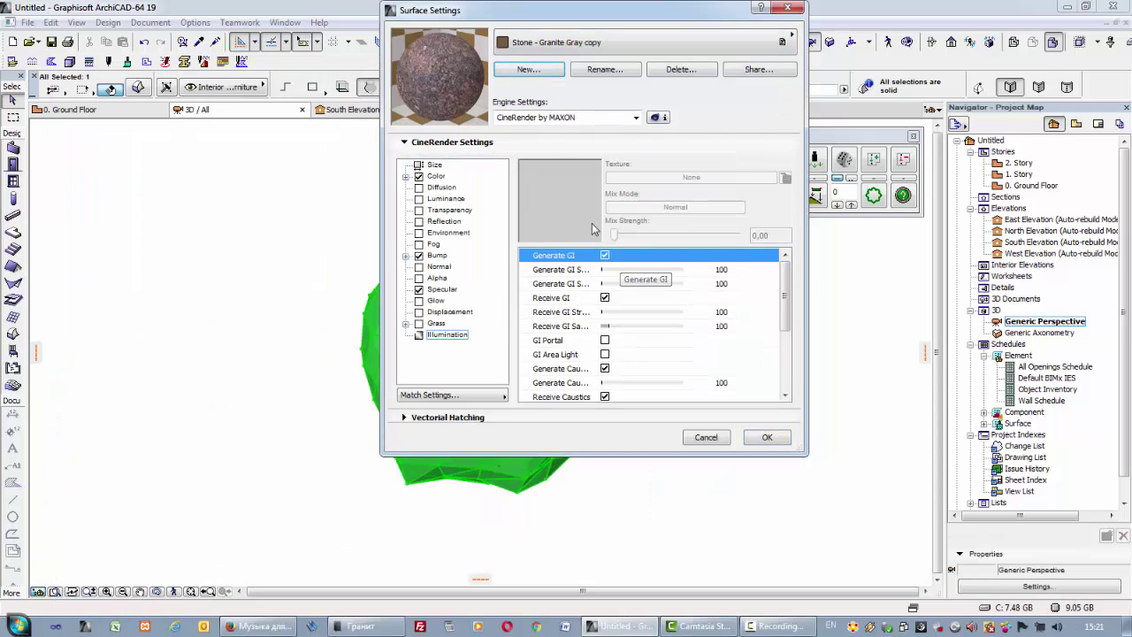
# - Set the Internal Engine texture of the copy to Granit.jpg from LabPP_Else
pyautogui.click(530, 129)
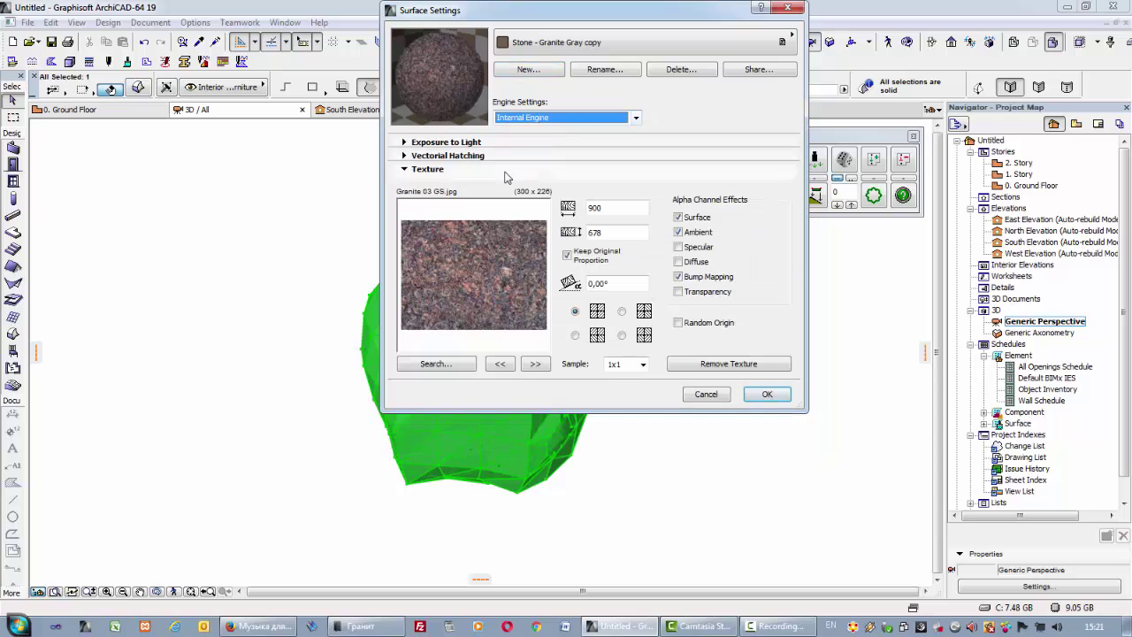
pyautogui.click(448, 363)
pyautogui.click(351, 247)
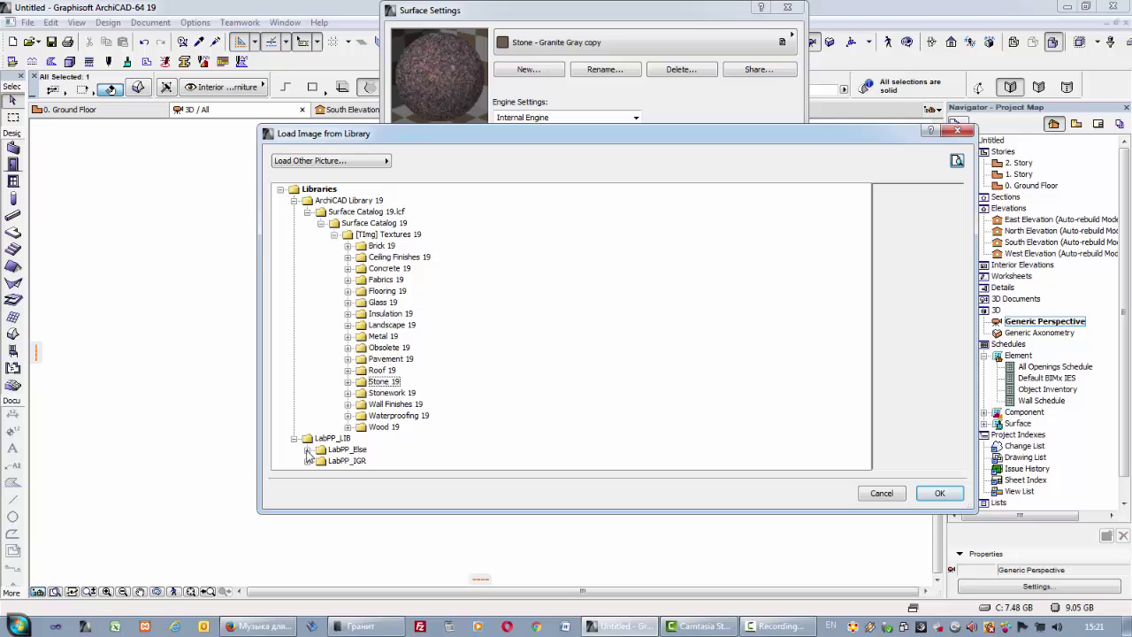
pyautogui.click(307, 450)
pyautogui.click(354, 461)
pyautogui.click(929, 495)
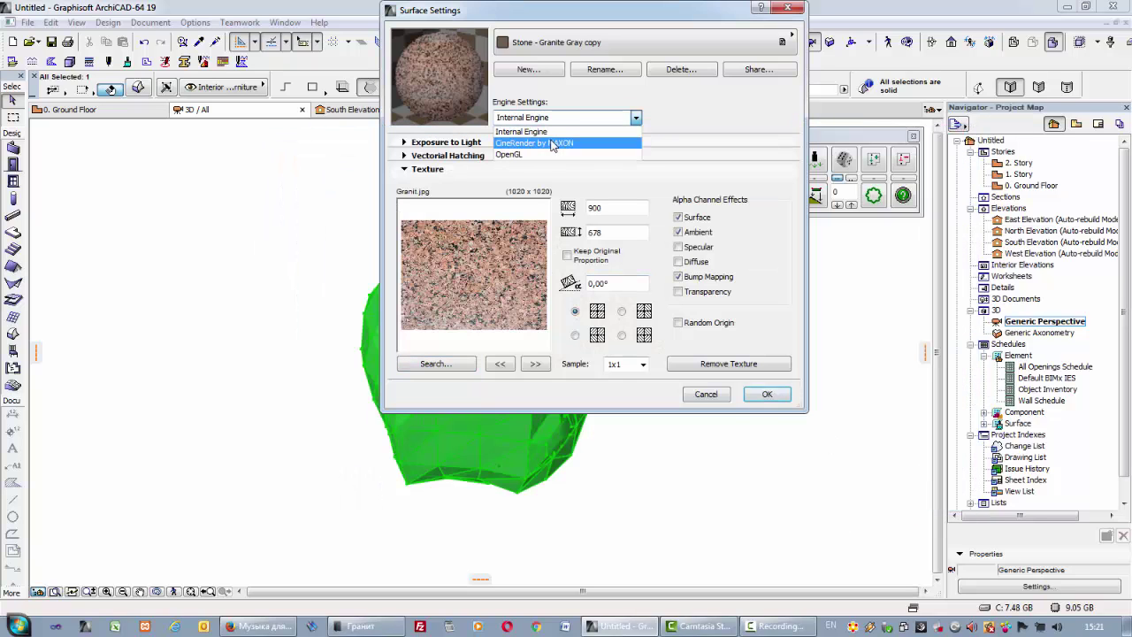
# - Update the CineRender settings from the internal engine and save the surface
pyautogui.click(552, 143)
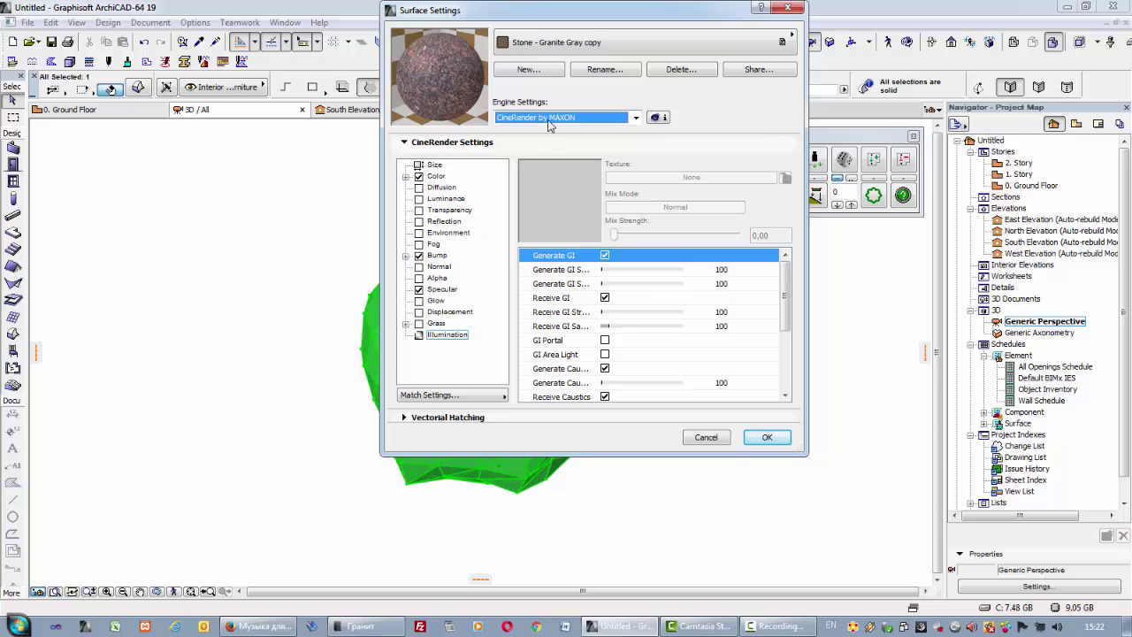
pyautogui.click(466, 400)
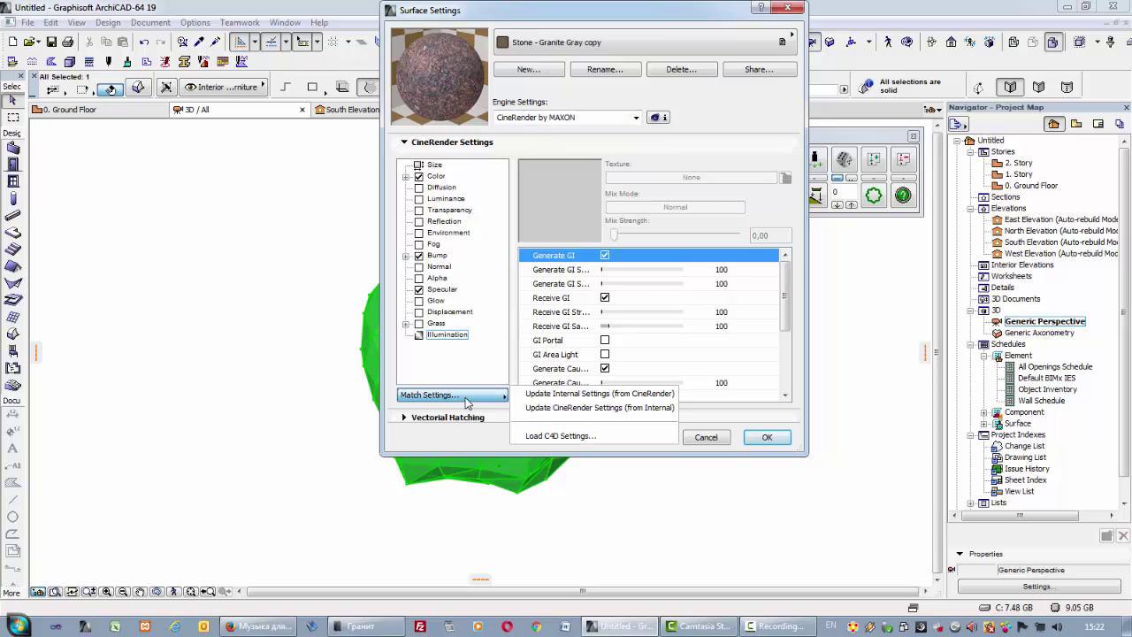
pyautogui.click(577, 408)
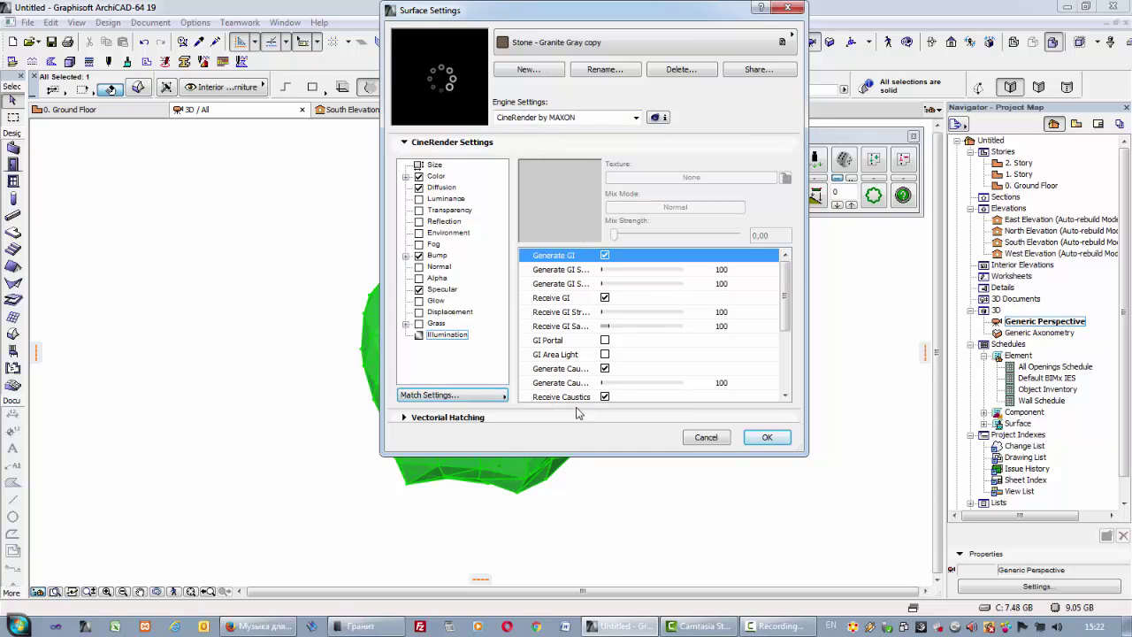
pyautogui.click(768, 437)
# - Set the stone morph's override surface to 'Stone - Granite Gray copy'
pyautogui.click(412, 362)
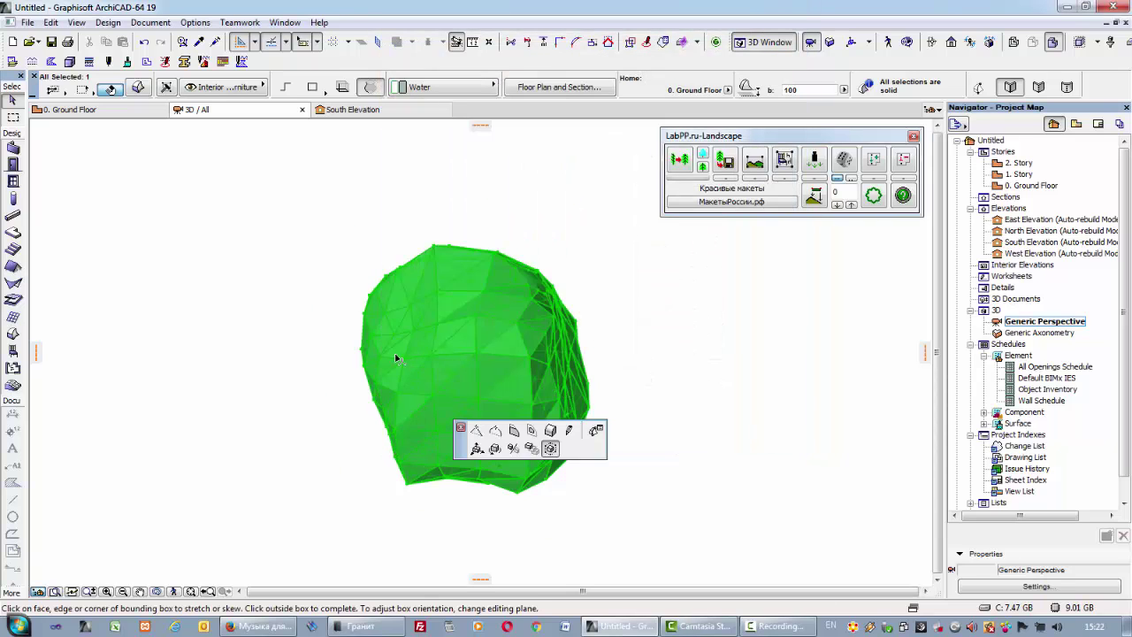
pyautogui.click(137, 89)
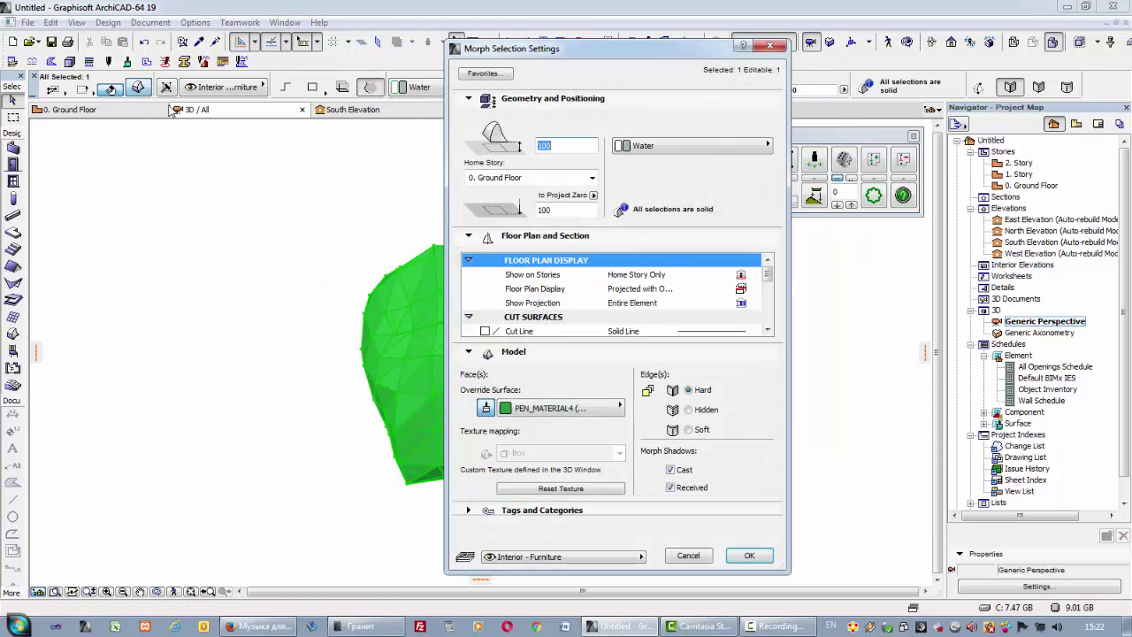
pyautogui.click(530, 409)
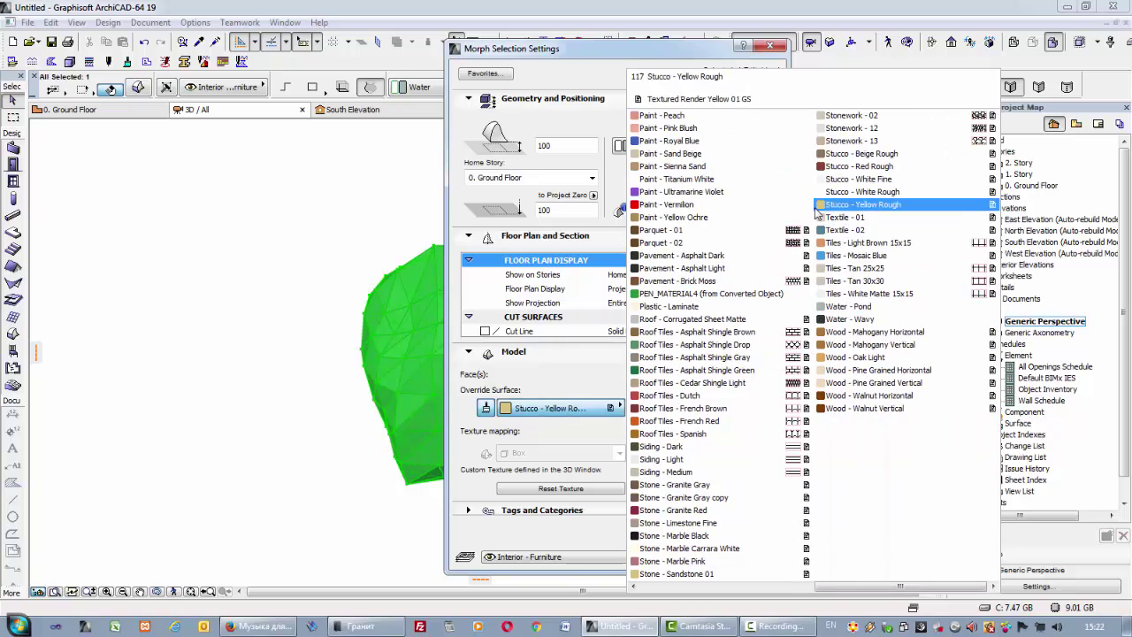
pyautogui.click(694, 498)
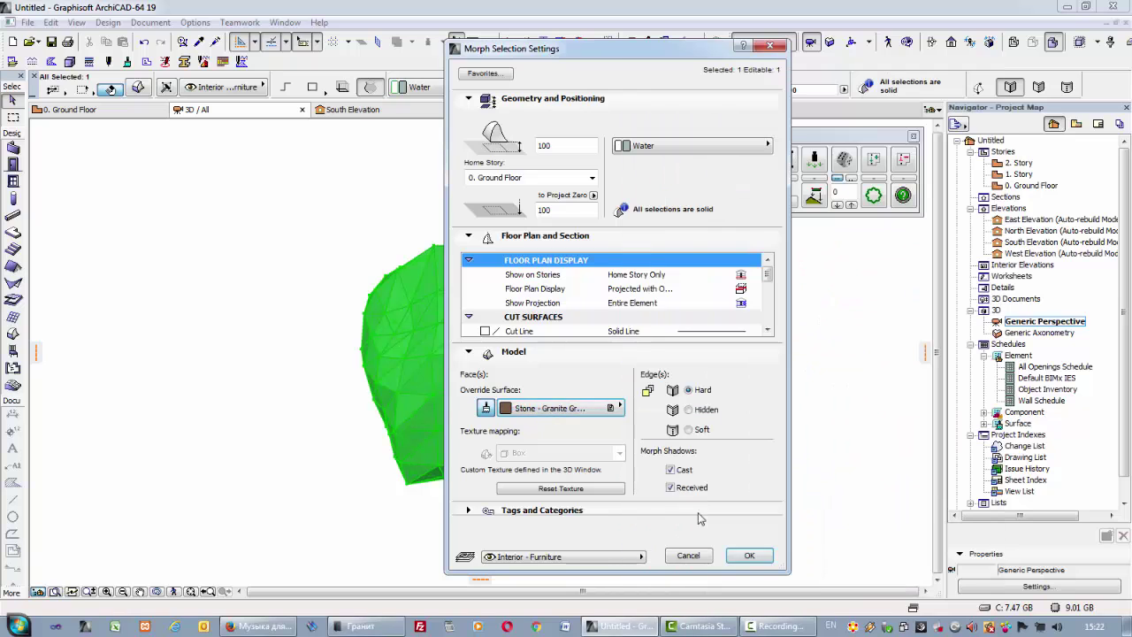
pyautogui.click(734, 554)
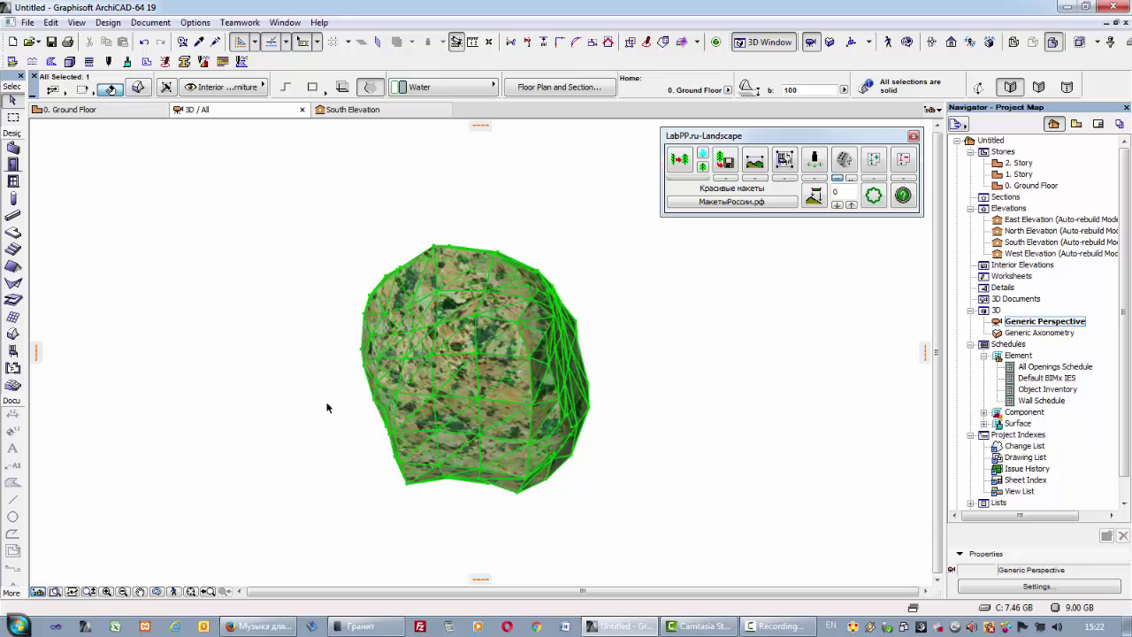
# - On the floor plan, drag multiple copies of the stone into an evenly spaced row
pyautogui.press('F2')
pyautogui.click(442, 405)
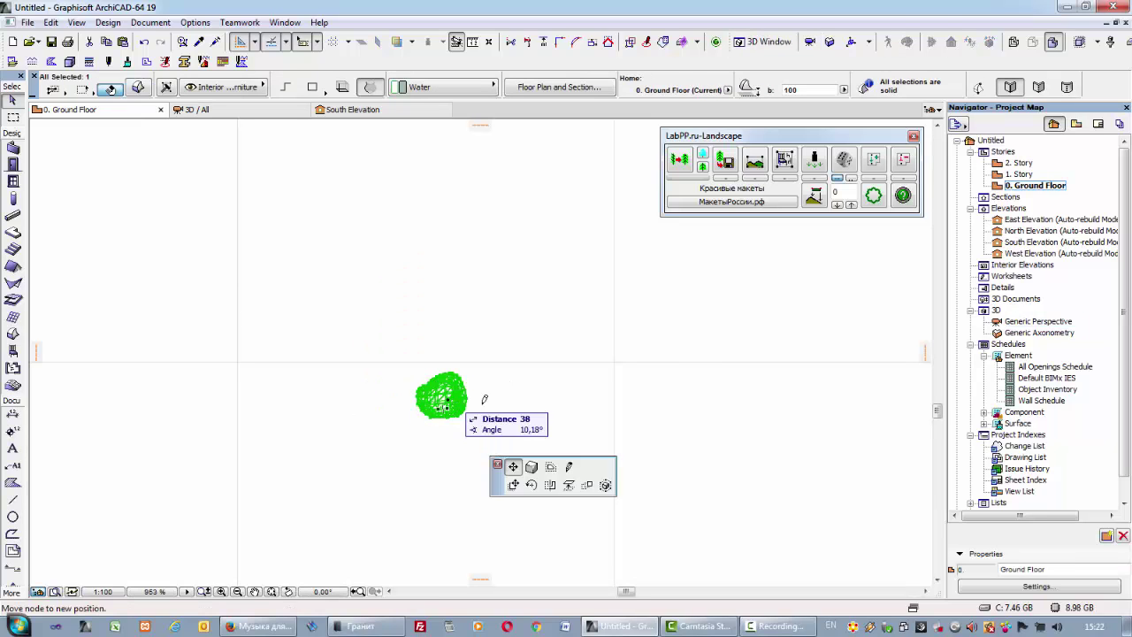
pyautogui.click(975, 205)
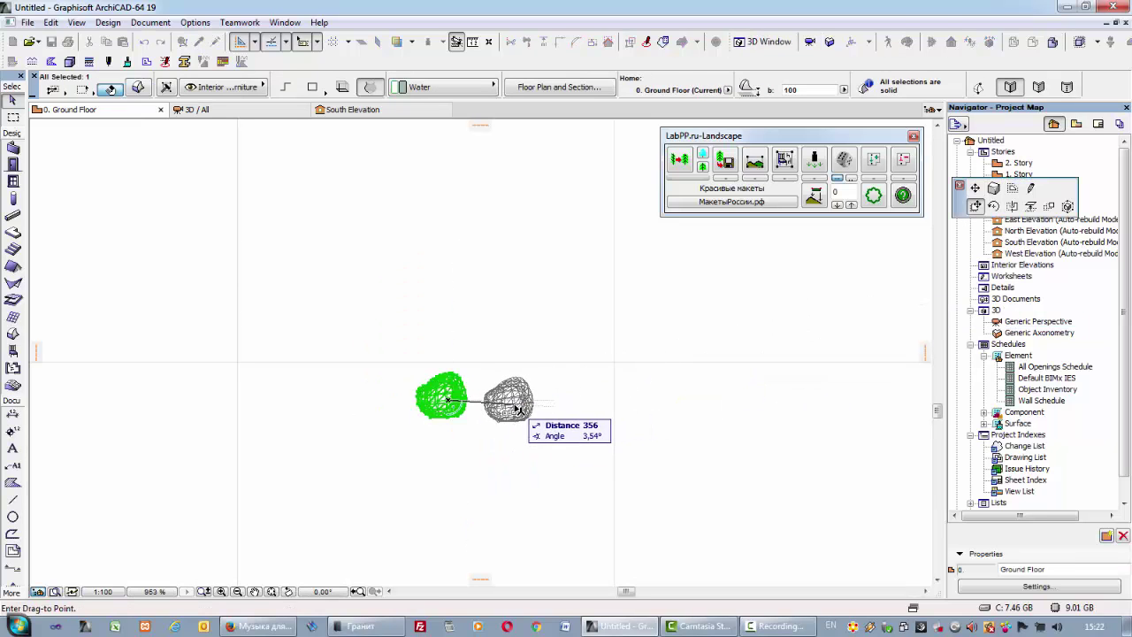
pyautogui.click(531, 404)
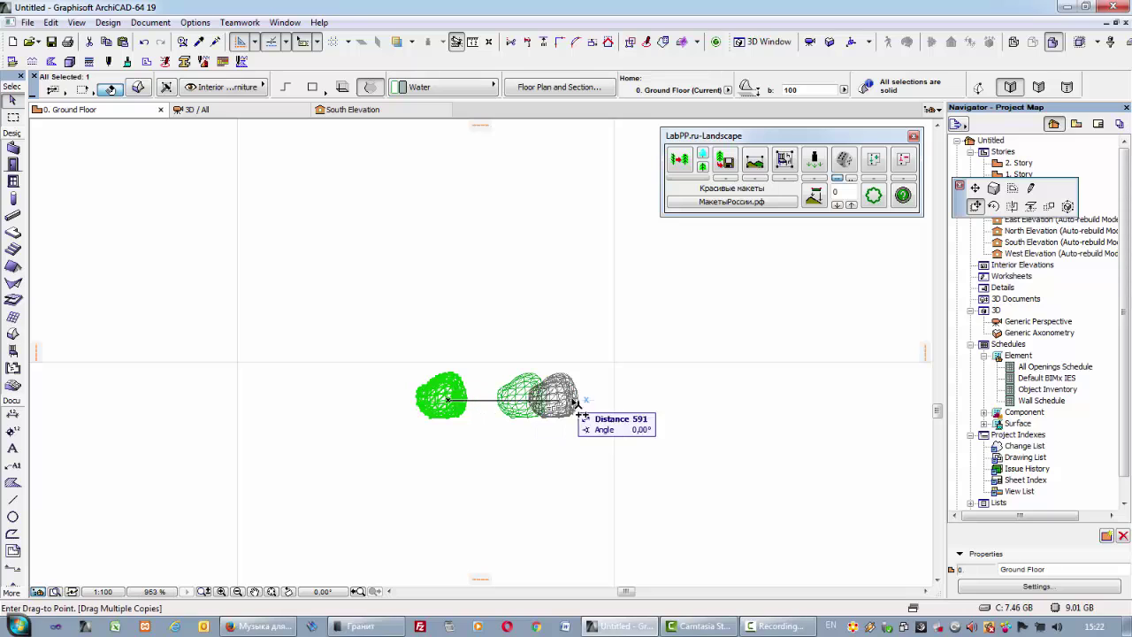
pyautogui.click(609, 407)
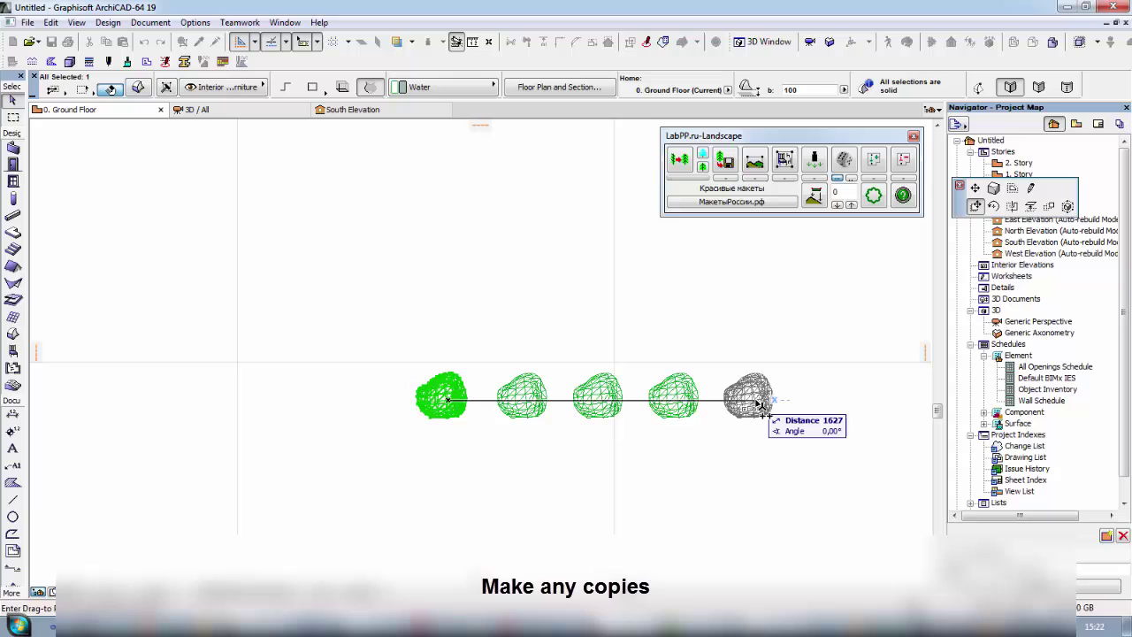
pyautogui.click(754, 405)
pyautogui.press('Escape')
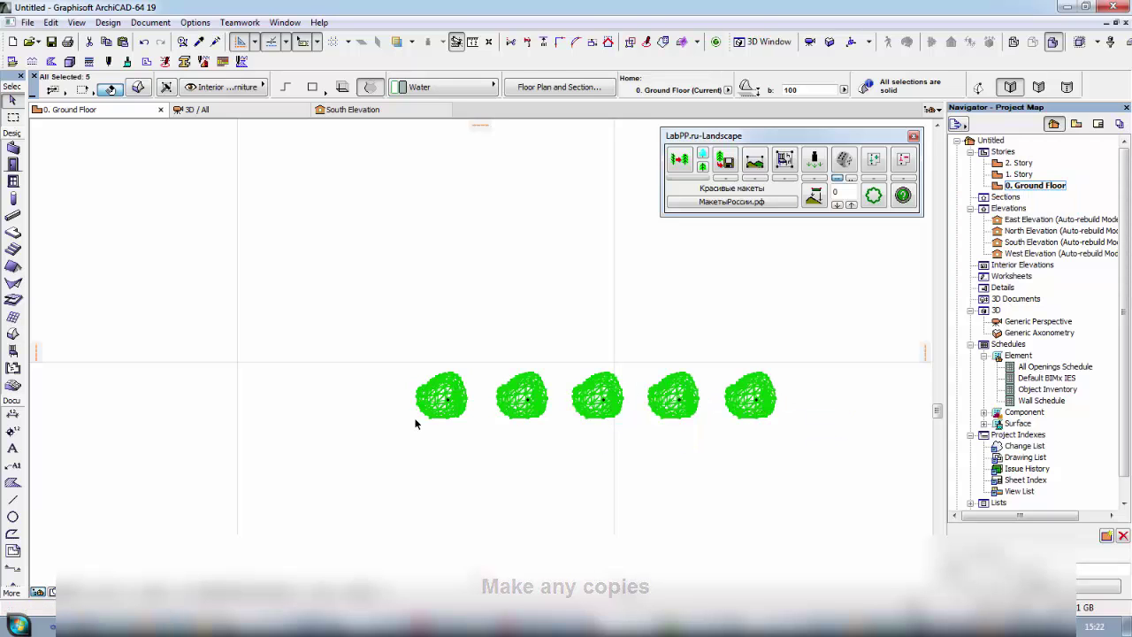
# - View the row of five stones in 3D, orbiting so they run diagonally
pyautogui.press('F3')
pyautogui.scroll(-5, 373, 444)
pyautogui.scroll(2, 609, 461)
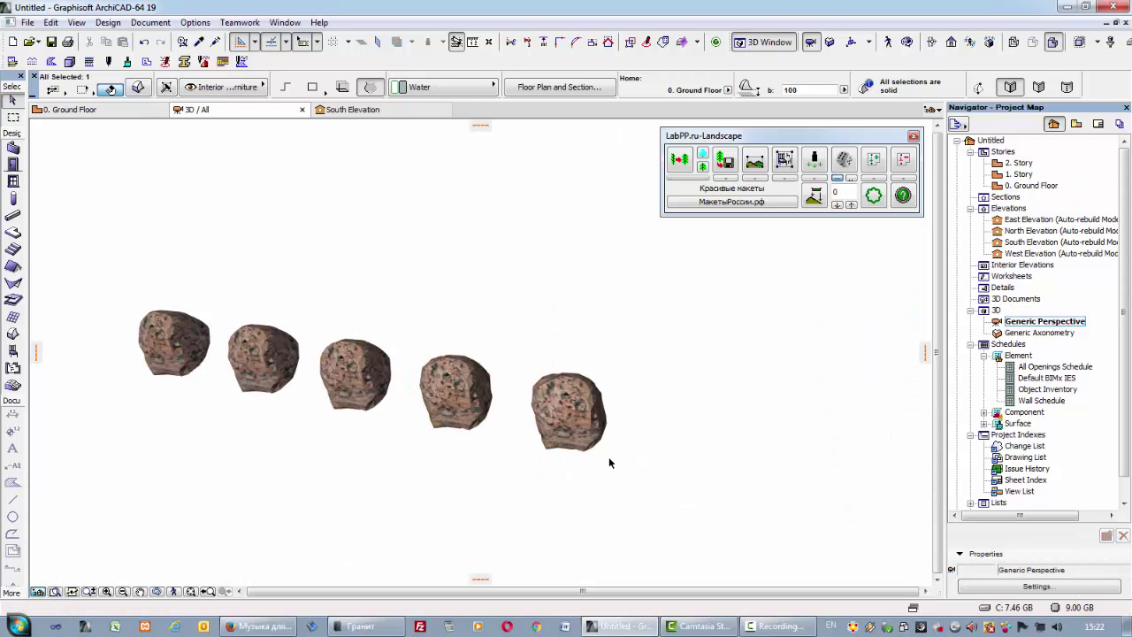
pyautogui.scroll(1, 608, 461)
pyautogui.keyDown('shift'); pyautogui.moveTo(474, 454); pyautogui.dragTo(350, 464, button='middle'); pyautogui.keyUp('shift')
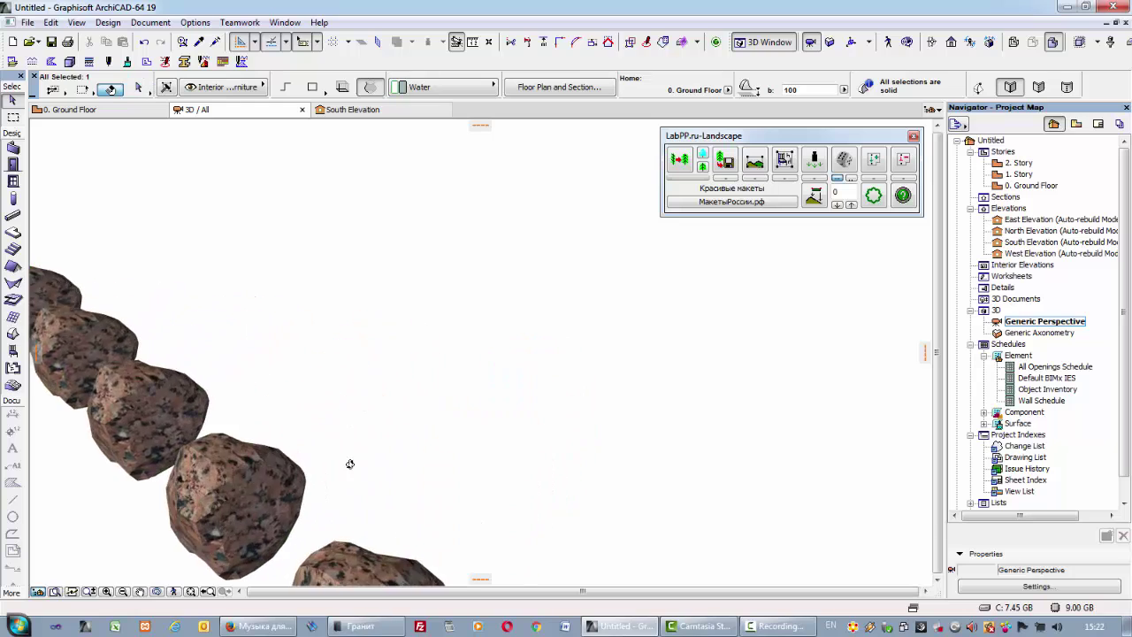
pyautogui.scroll(-3, 350, 464)
pyautogui.scroll(1, 375, 384)
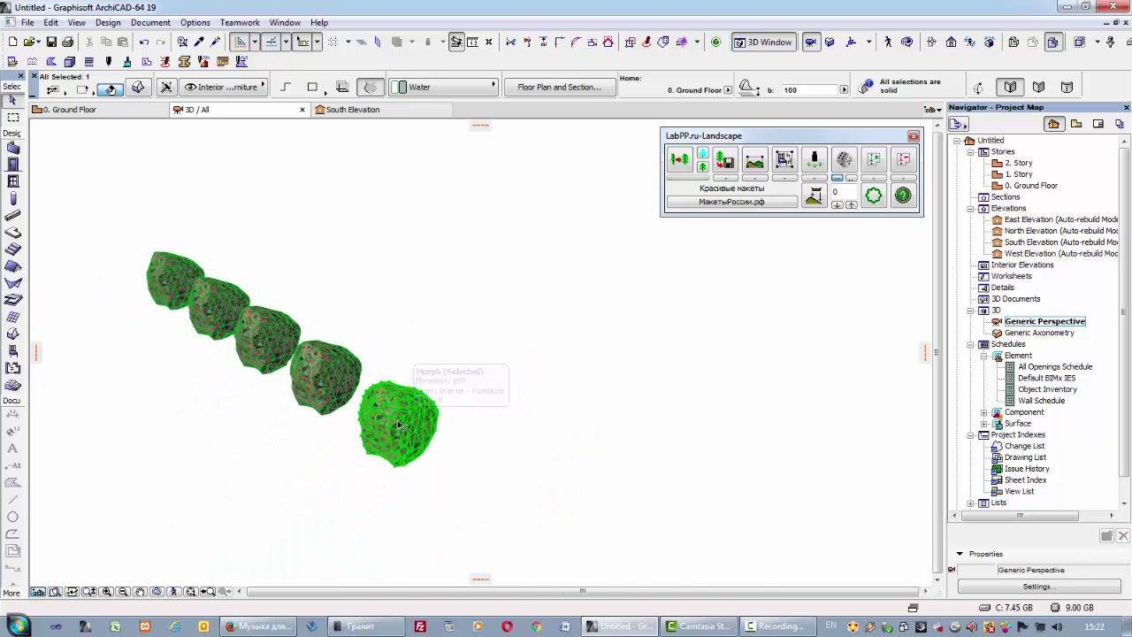
# - Rotate the nearest stone and a second stone to slightly different angles
pyautogui.click(399, 426)
pyautogui.click(477, 492)
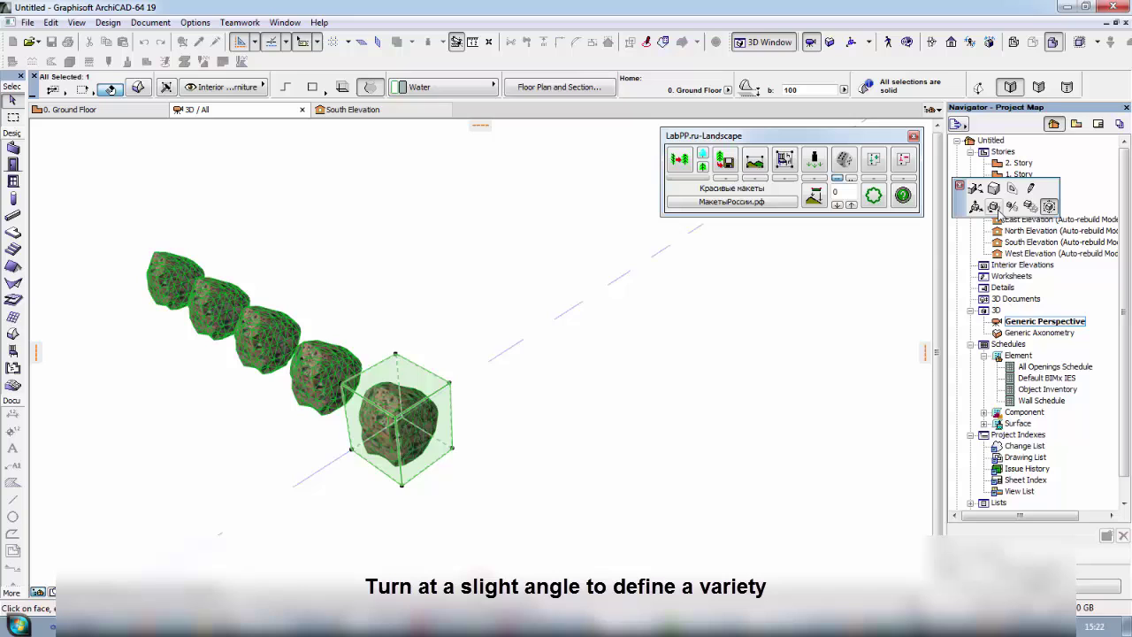
pyautogui.click(310, 138)
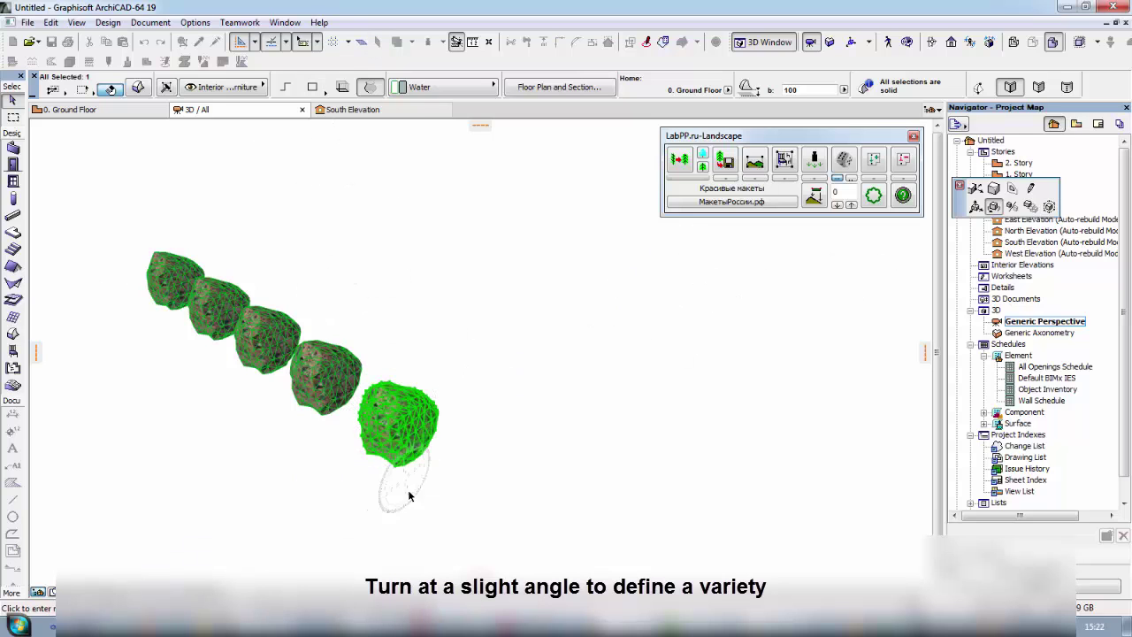
pyautogui.click(409, 432)
pyautogui.click(380, 389)
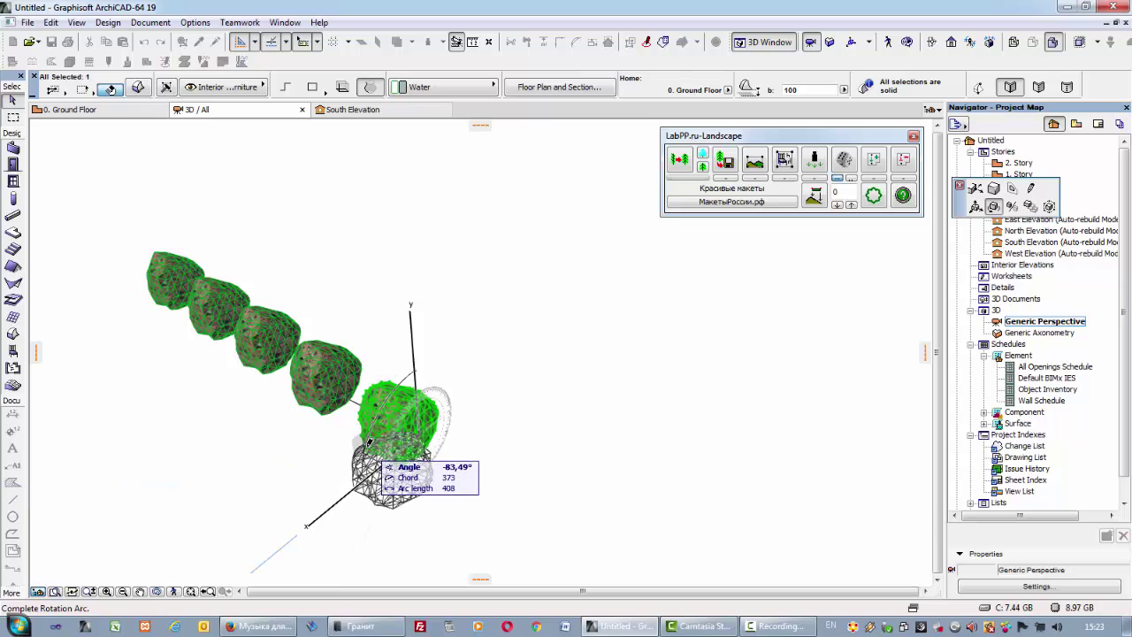
pyautogui.click(368, 437)
pyautogui.click(303, 382)
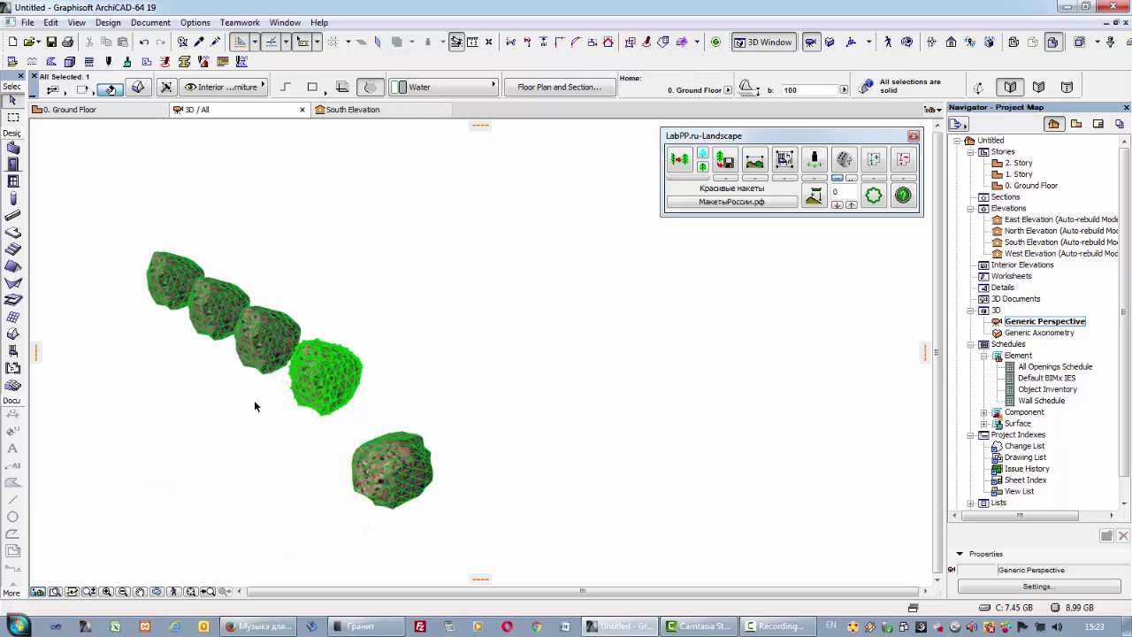
pyautogui.keyDown('shift'); pyautogui.moveTo(253, 404); pyautogui.dragTo(318, 398, button='middle'); pyautogui.keyUp('shift')
pyautogui.hotkey('ctrl', 'e')
pyautogui.click(328, 378)
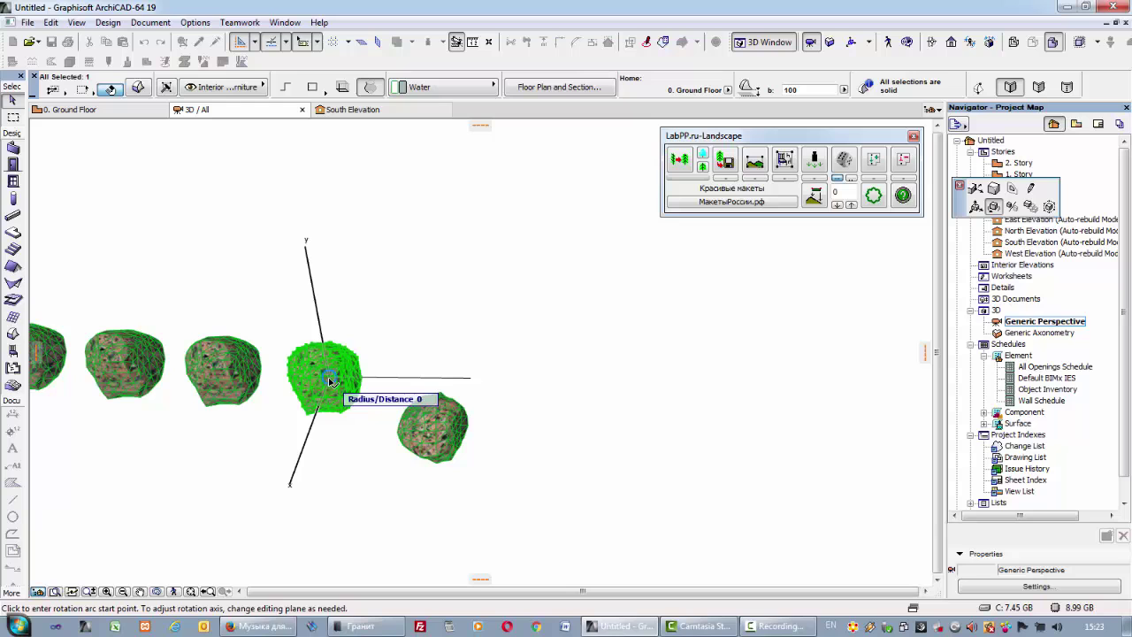
pyautogui.click(319, 405)
# - Rotate two more stones slightly and orbit out to review the irregular row
pyautogui.click(256, 419)
pyautogui.keyDown('shift'); pyautogui.moveTo(255, 419); pyautogui.dragTo(372, 380, button='middle'); pyautogui.keyUp('shift')
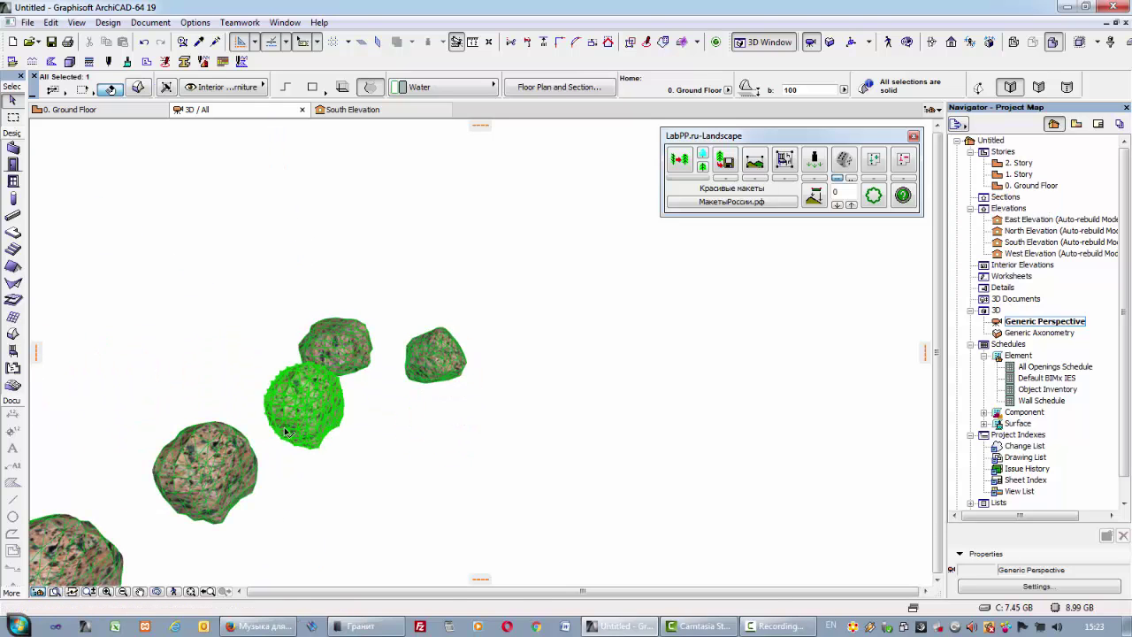
pyautogui.hotkey('ctrl', 'e')
pyautogui.keyDown('shift'); pyautogui.moveTo(266, 389); pyautogui.dragTo(336, 398, button='middle'); pyautogui.keyUp('shift')
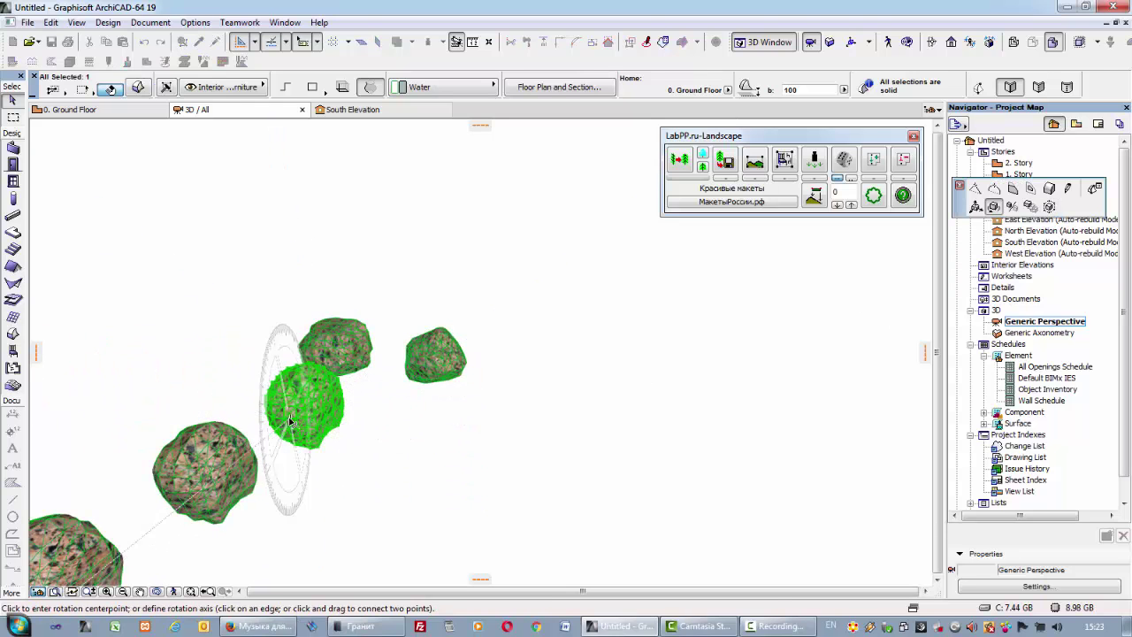
pyautogui.click(337, 398)
pyautogui.click(424, 248)
pyautogui.click(468, 329)
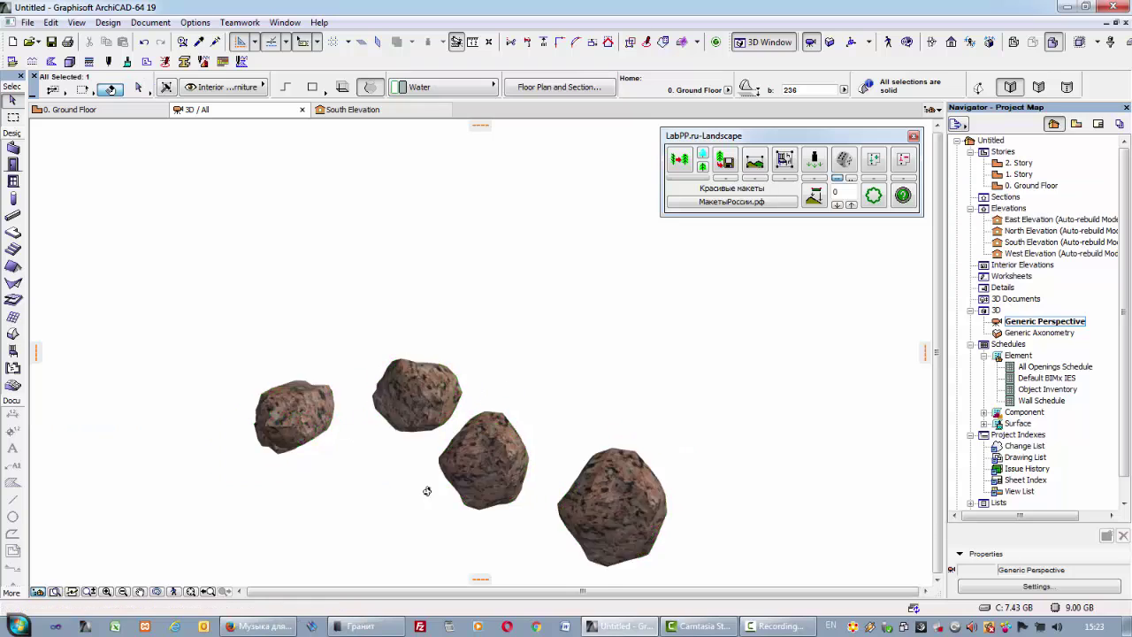
pyautogui.moveTo(425, 488)
pyautogui.keyDown('shift'); pyautogui.mouseDown(button='middle')
pyautogui.moveTo(468, 492)
pyautogui.moveTo(455, 437)
pyautogui.mouseUp(button='middle'); pyautogui.keyUp('shift')
pyautogui.hotkey('ctrl', 'e')
pyautogui.click(456, 438)
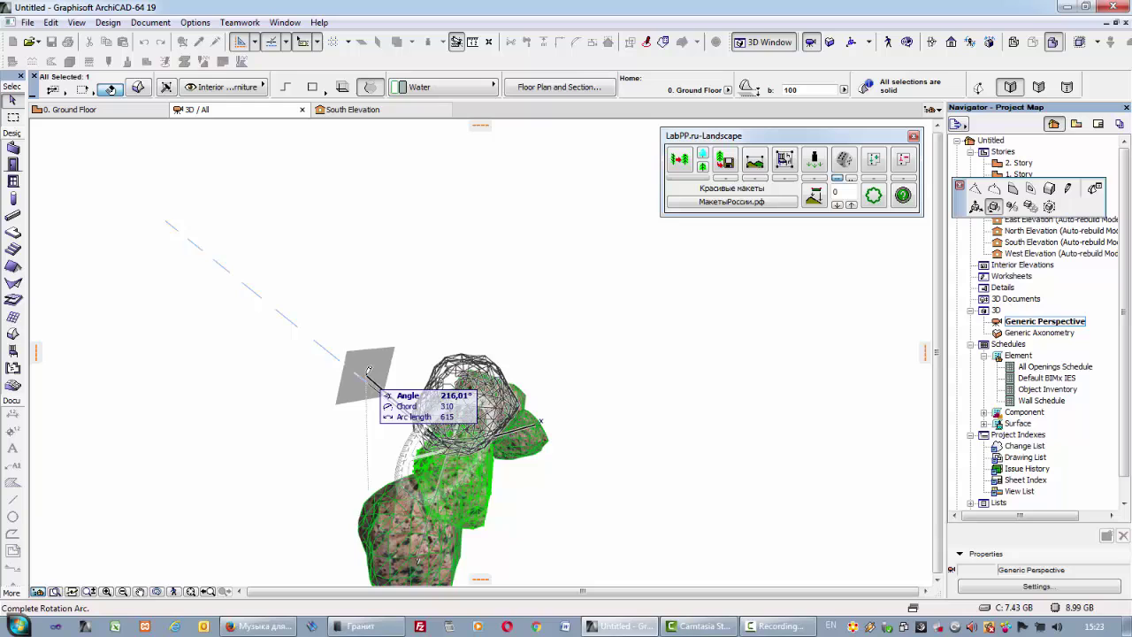
pyautogui.click(363, 447)
pyautogui.moveTo(298, 465)
pyautogui.keyDown('shift'); pyautogui.mouseDown(button='middle')
pyautogui.moveTo(668, 458)
pyautogui.moveTo(522, 384)
pyautogui.mouseUp(button='middle'); pyautogui.keyUp('shift')
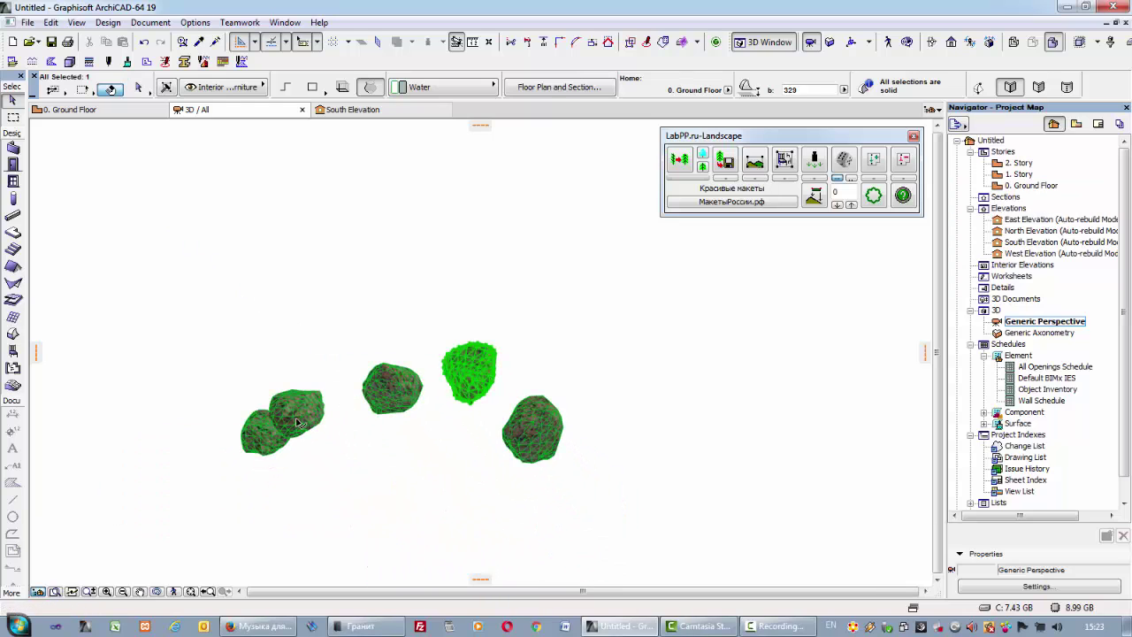
pyautogui.keyDown('shift'); pyautogui.moveTo(425, 416); pyautogui.dragTo(392, 500, button='middle'); pyautogui.keyUp('shift')
# - Draw a rectangular terrain mesh enclosing all five stones on the ground floor plan
pyautogui.press('F2')
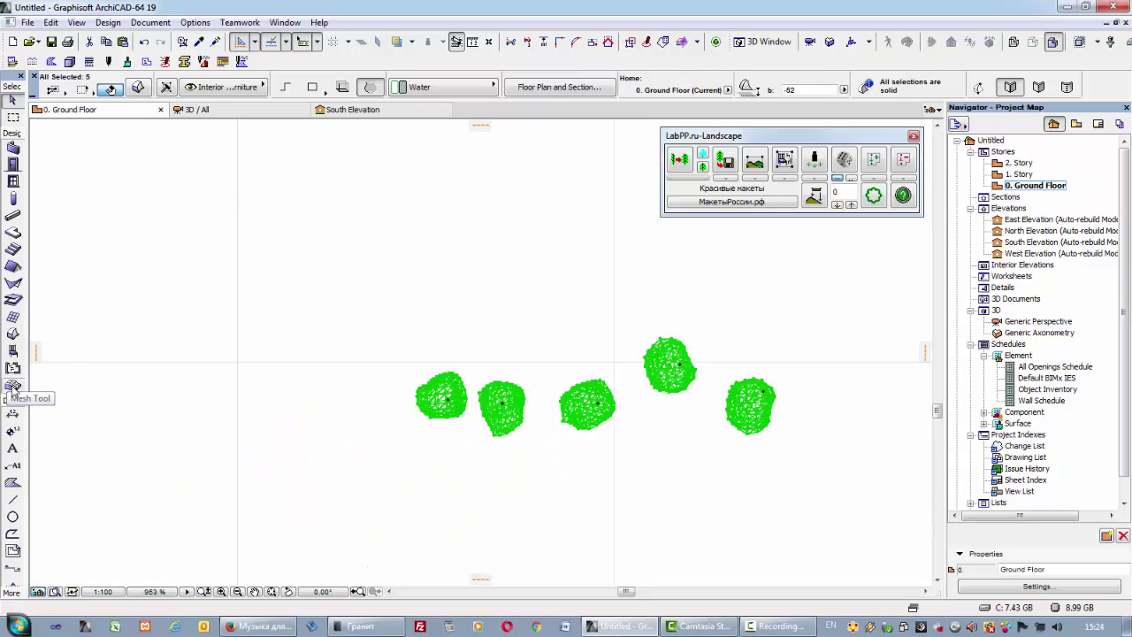
pyautogui.scroll(-2, 292, 324)
pyautogui.press('Escape')
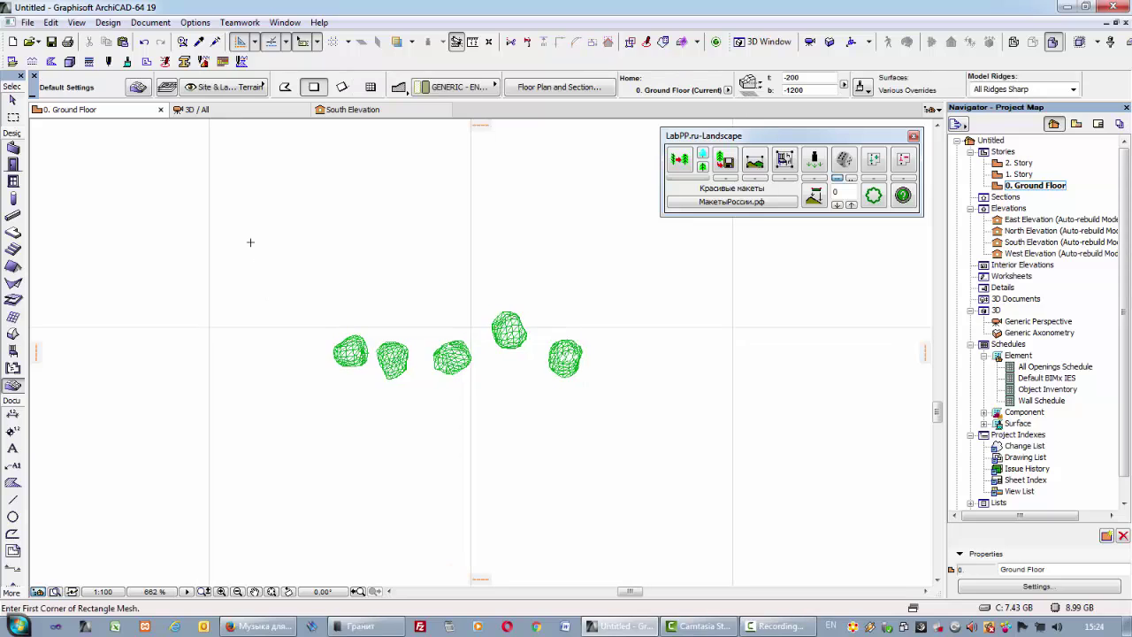
pyautogui.click(250, 239)
pyautogui.click(706, 540)
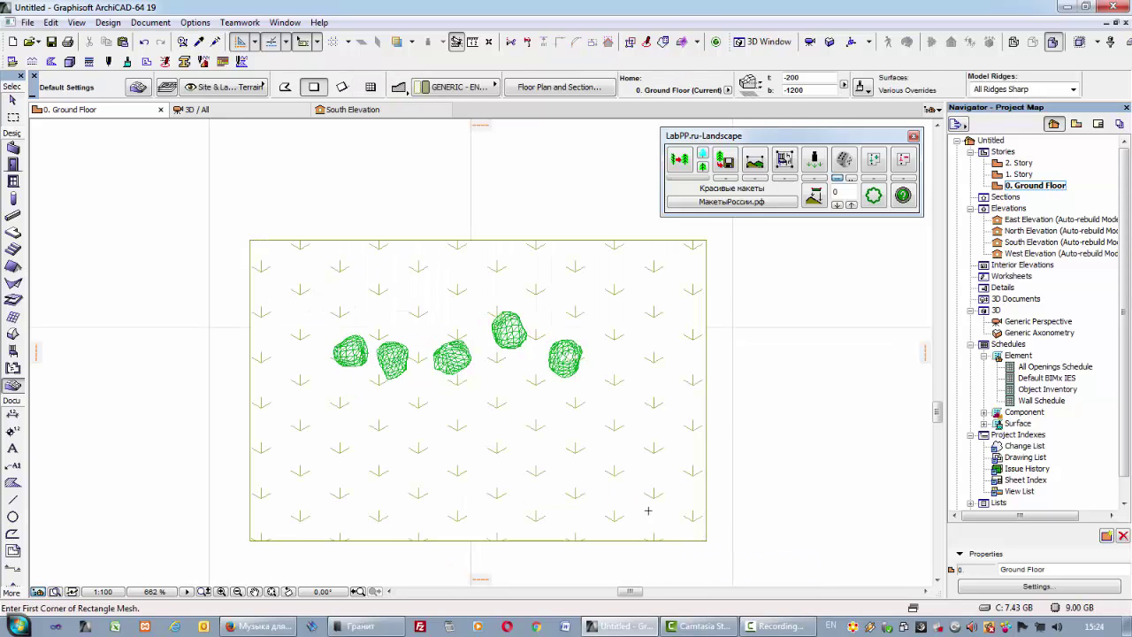
# - In 3D, land the five stones onto the mesh surface with the LabPP landing command
pyautogui.press('F3')
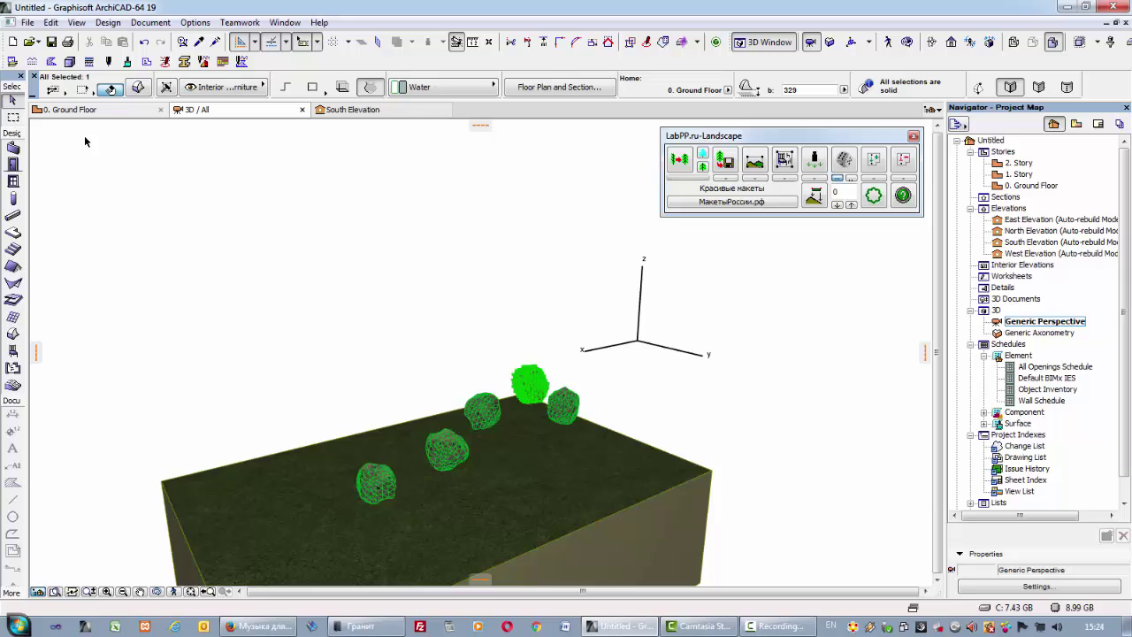
pyautogui.moveTo(293, 346); pyautogui.dragTo(609, 440)
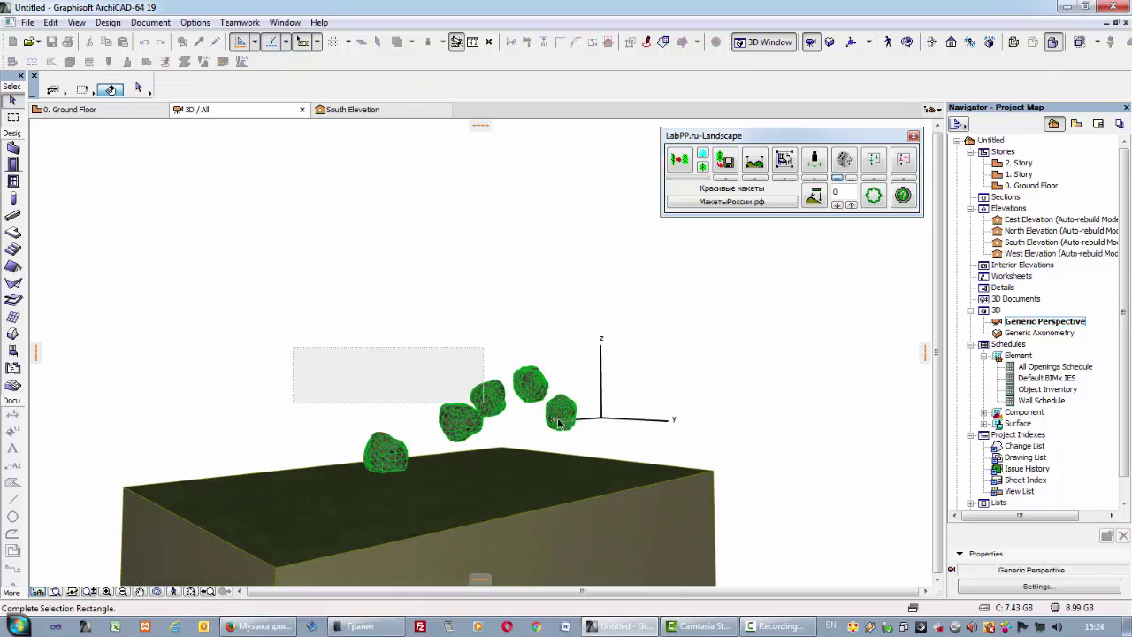
pyautogui.click(609, 440)
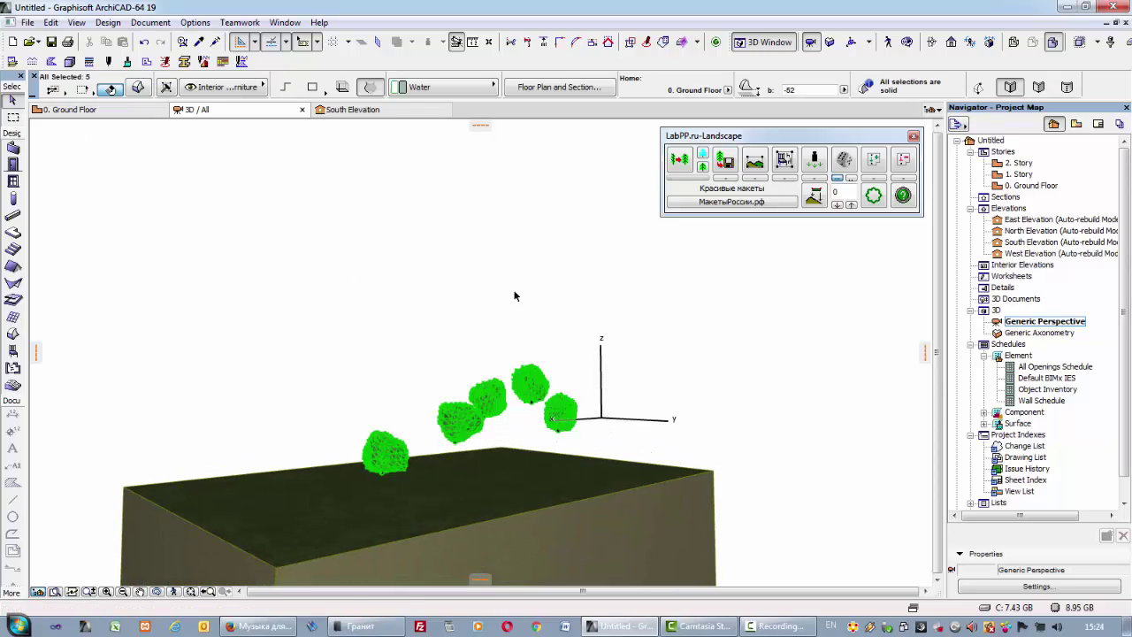
pyautogui.click(546, 489)
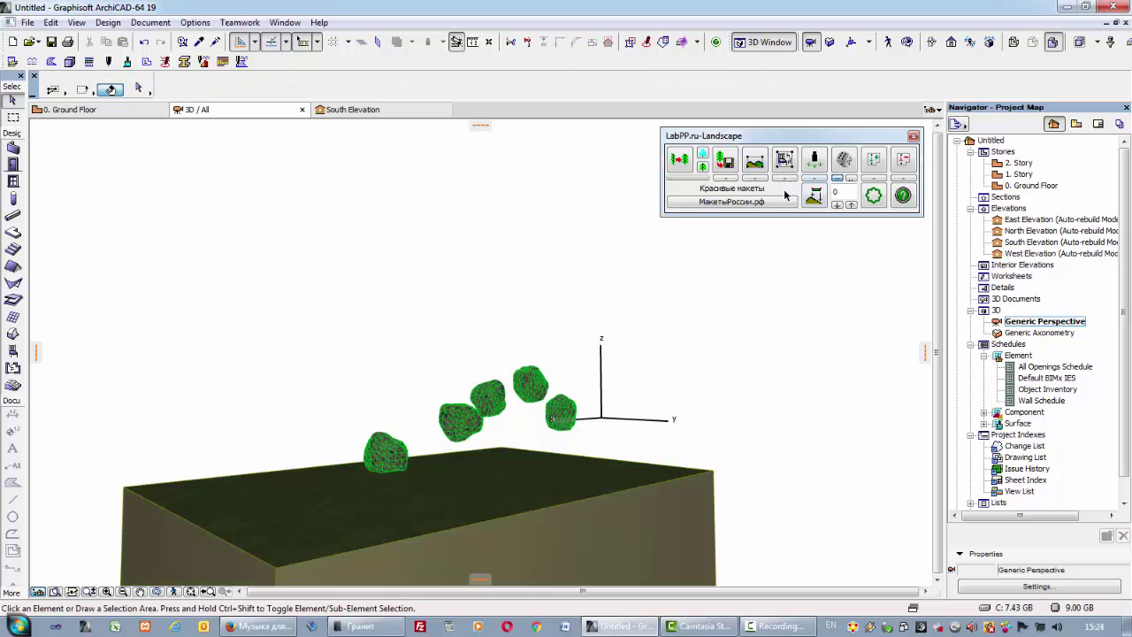
pyautogui.click(814, 161)
pyautogui.click(581, 243)
pyautogui.keyDown('shift'); pyautogui.moveTo(405, 315); pyautogui.dragTo(337, 282, button='middle'); pyautogui.keyUp('shift')
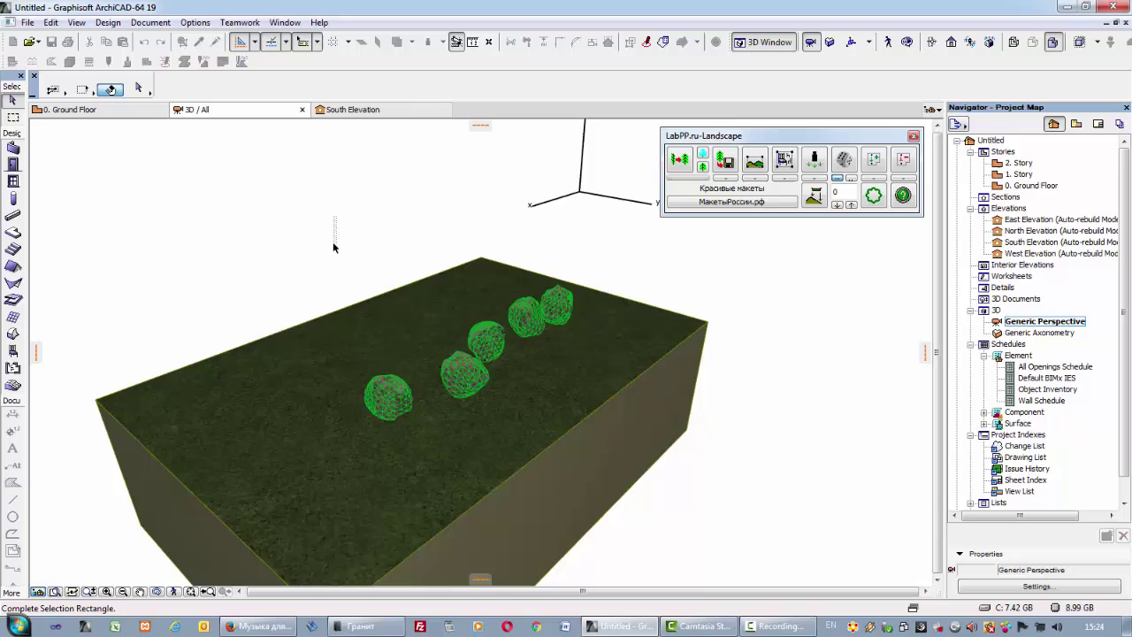
pyautogui.click(783, 179)
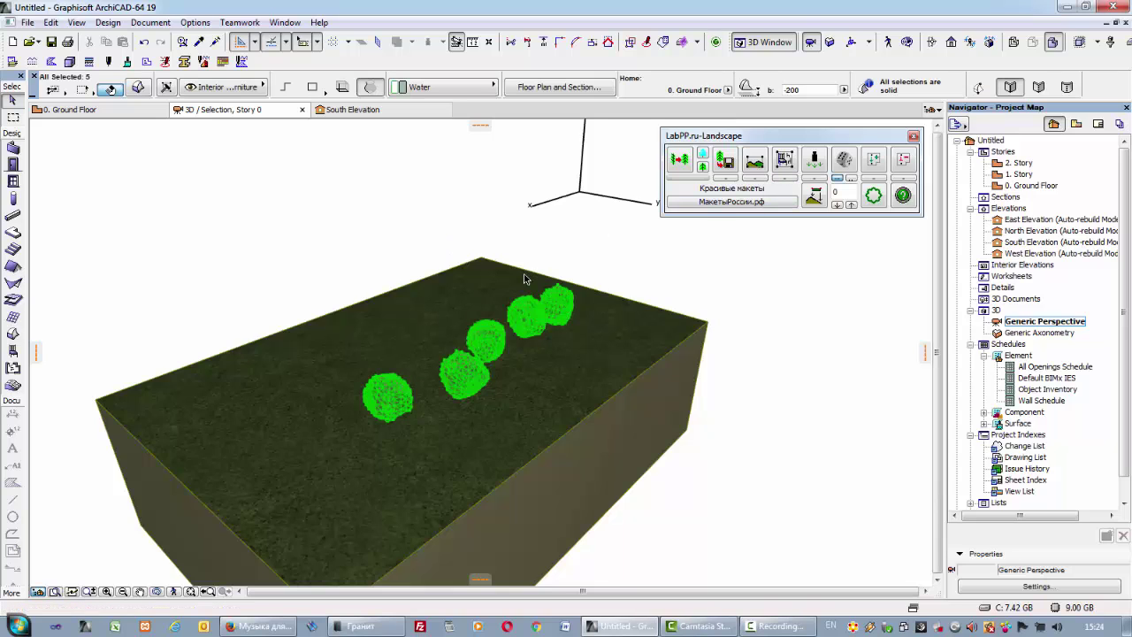
# - Isolate the stones in 3D and stretch the bottom stone and the next one larger
pyautogui.press('F5')
pyautogui.keyDown('shift'); pyautogui.moveTo(454, 416); pyautogui.dragTo(572, 412, button='middle'); pyautogui.keyUp('shift')
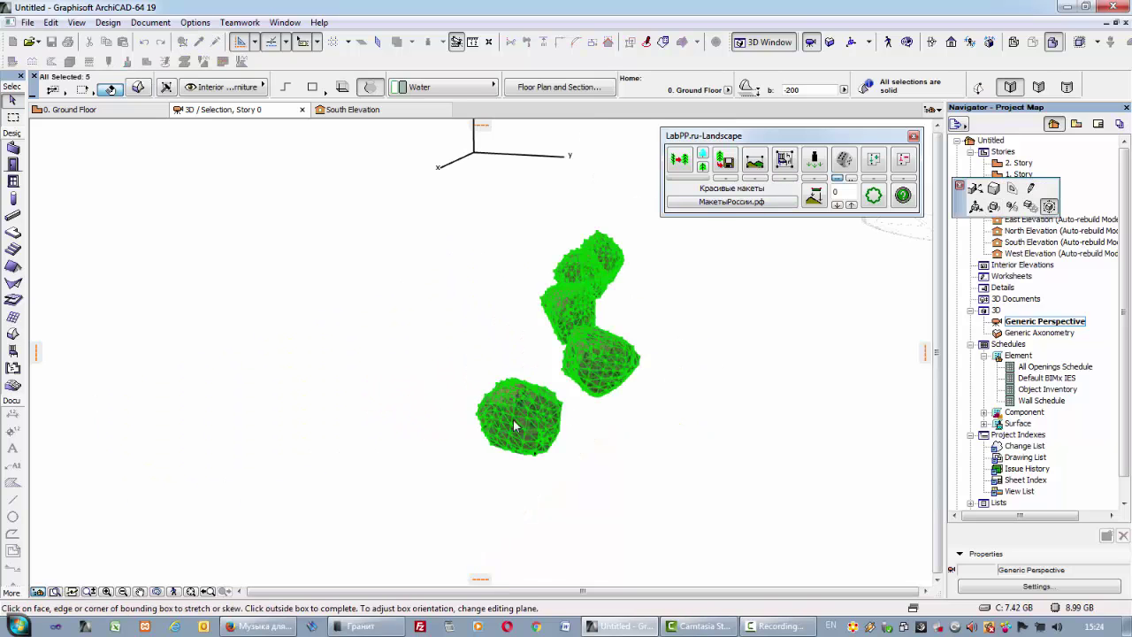
pyautogui.press('Escape')
pyautogui.click(531, 407)
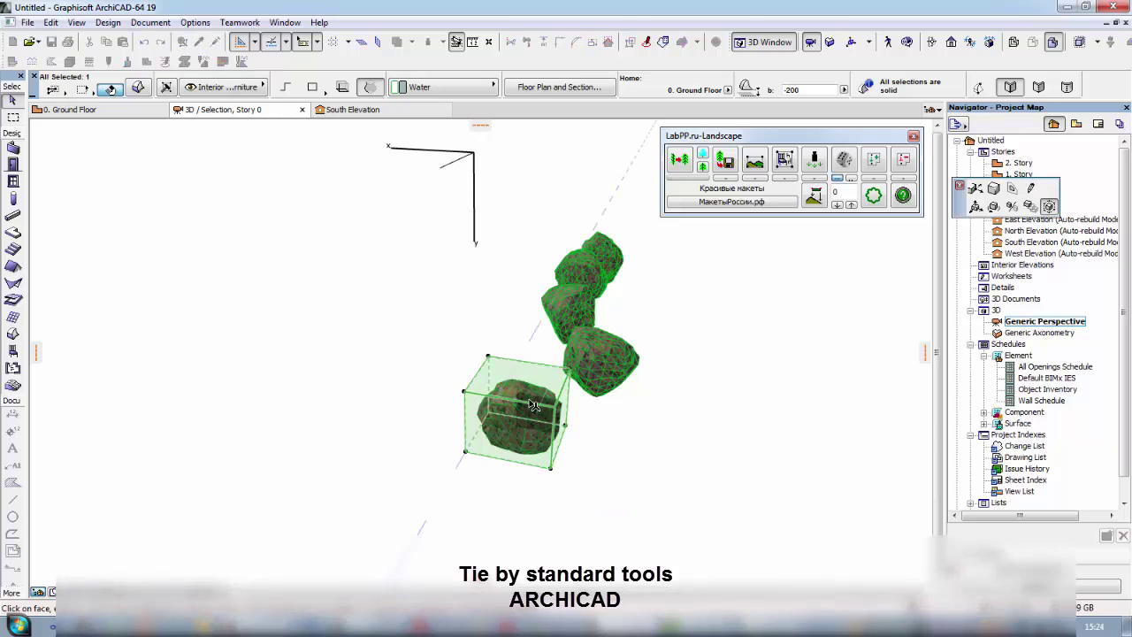
pyautogui.click(529, 406)
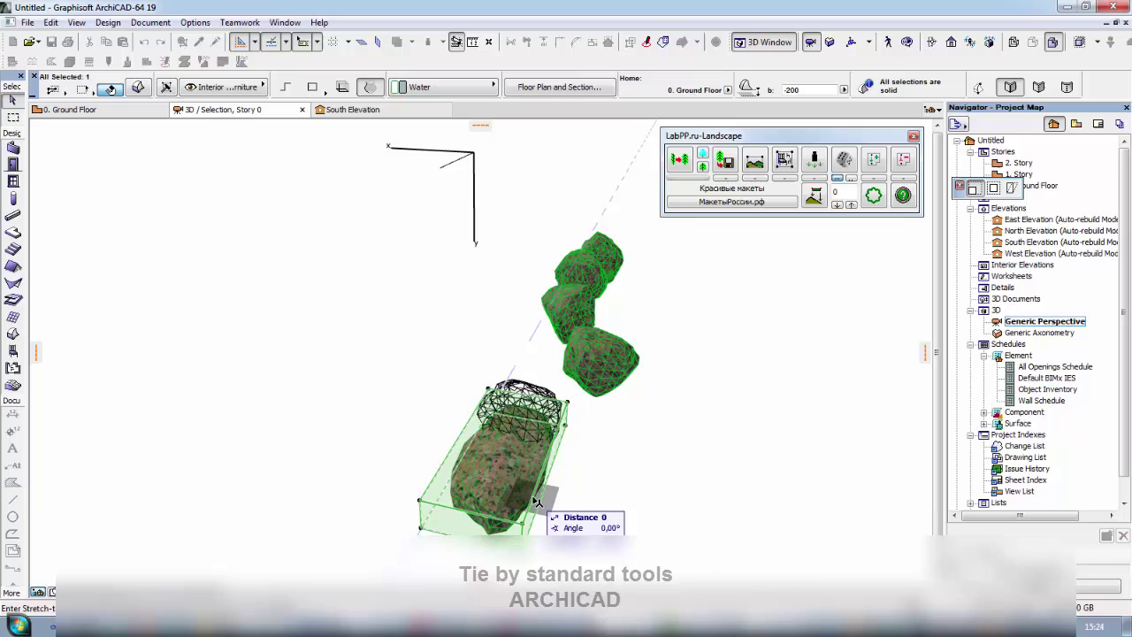
pyautogui.click(600, 503)
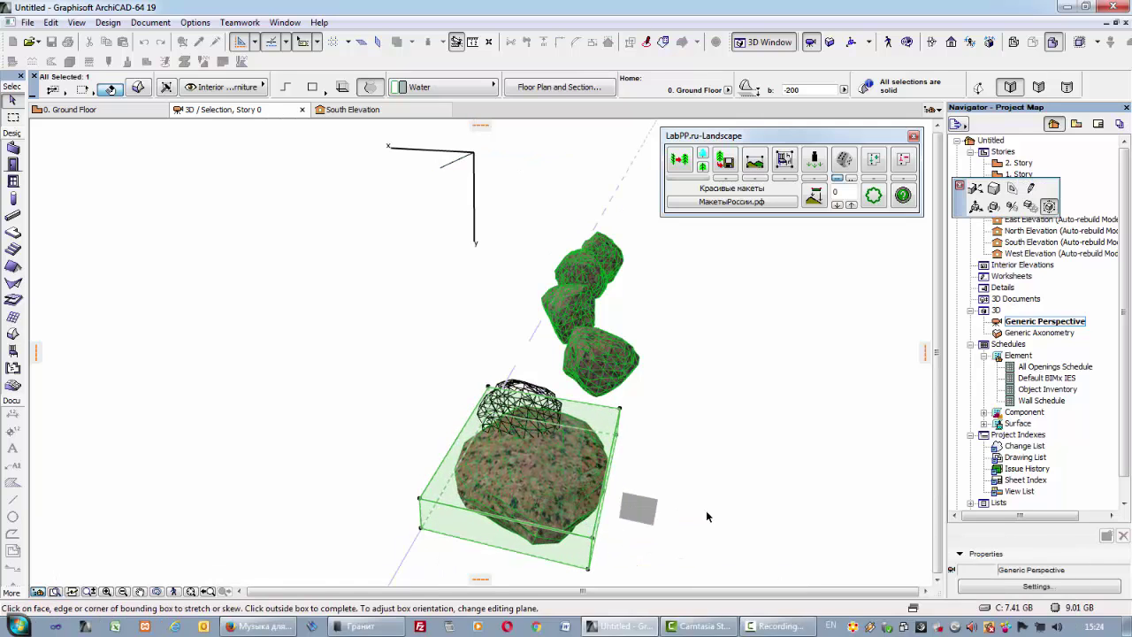
pyautogui.keyDown('shift'); pyautogui.moveTo(772, 405); pyautogui.dragTo(420, 387, button='middle'); pyautogui.keyUp('shift')
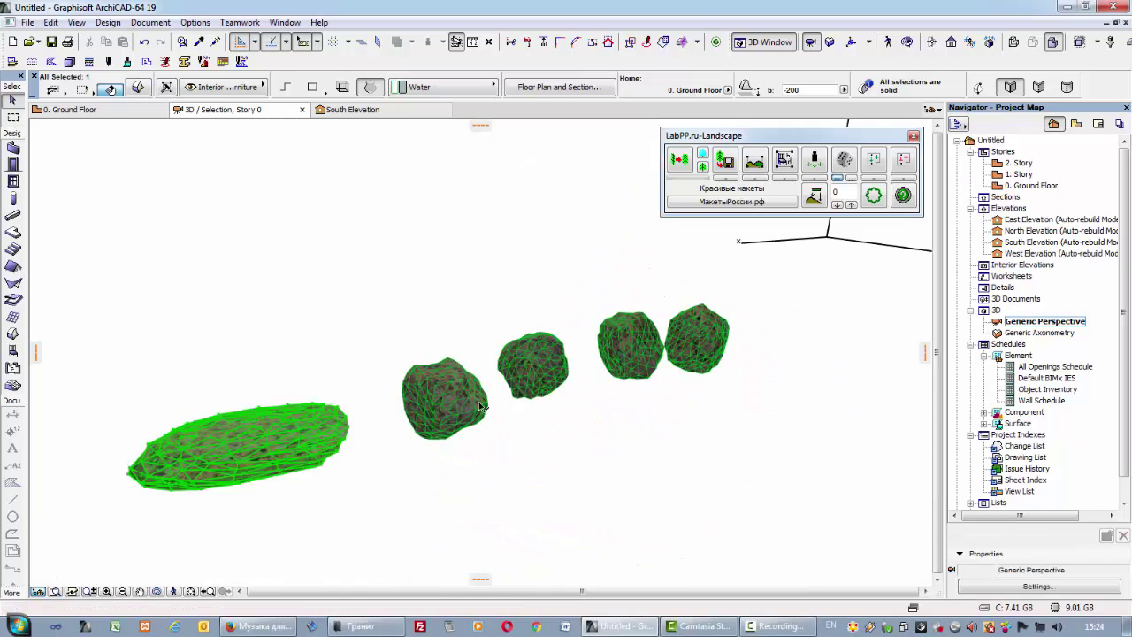
pyautogui.click(421, 387)
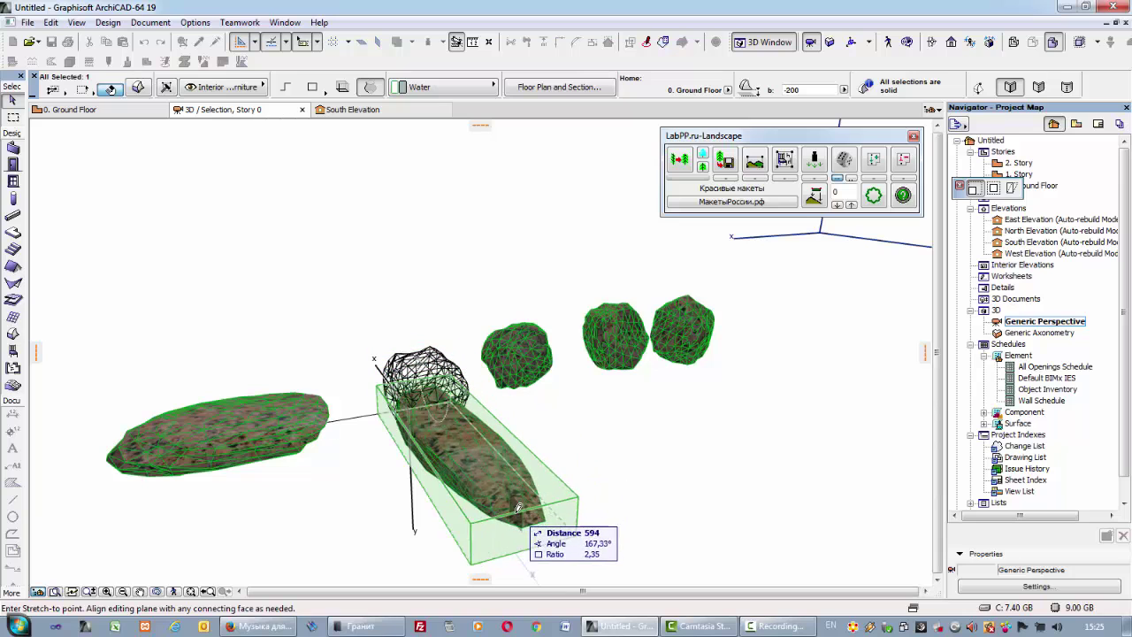
pyautogui.keyDown('shift'); pyautogui.moveTo(498, 479); pyautogui.dragTo(462, 493, button='middle'); pyautogui.keyUp('shift')
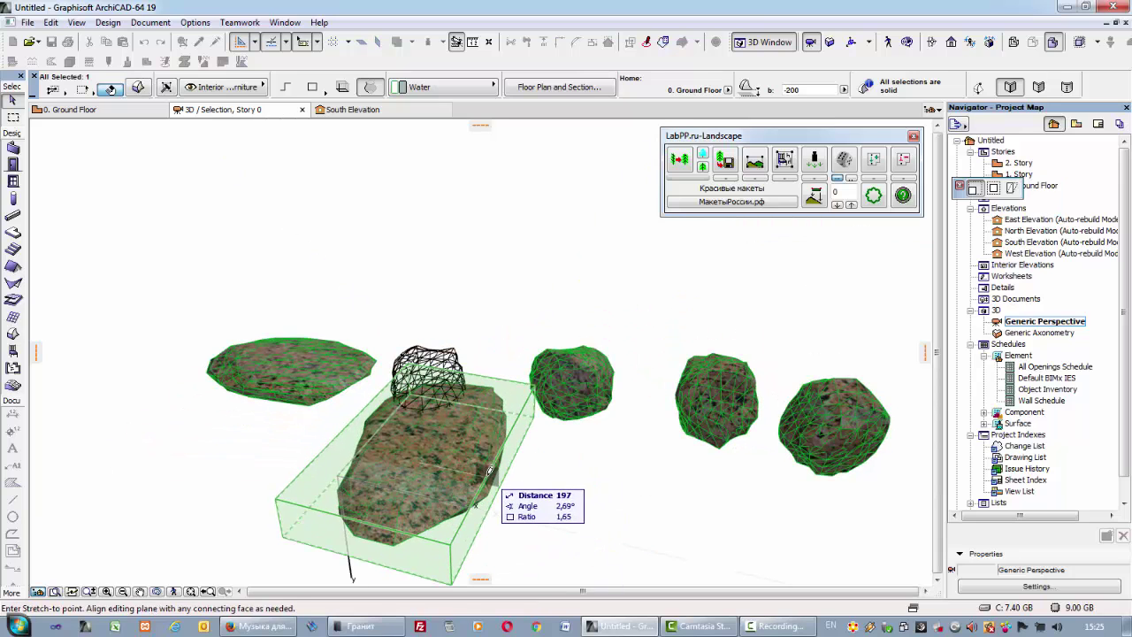
pyautogui.click(394, 534)
# - Stretch the round stone wider and elongate the lower stone
pyautogui.keyDown('shift'); pyautogui.moveTo(395, 534); pyautogui.dragTo(497, 353, button='middle'); pyautogui.keyUp('shift')
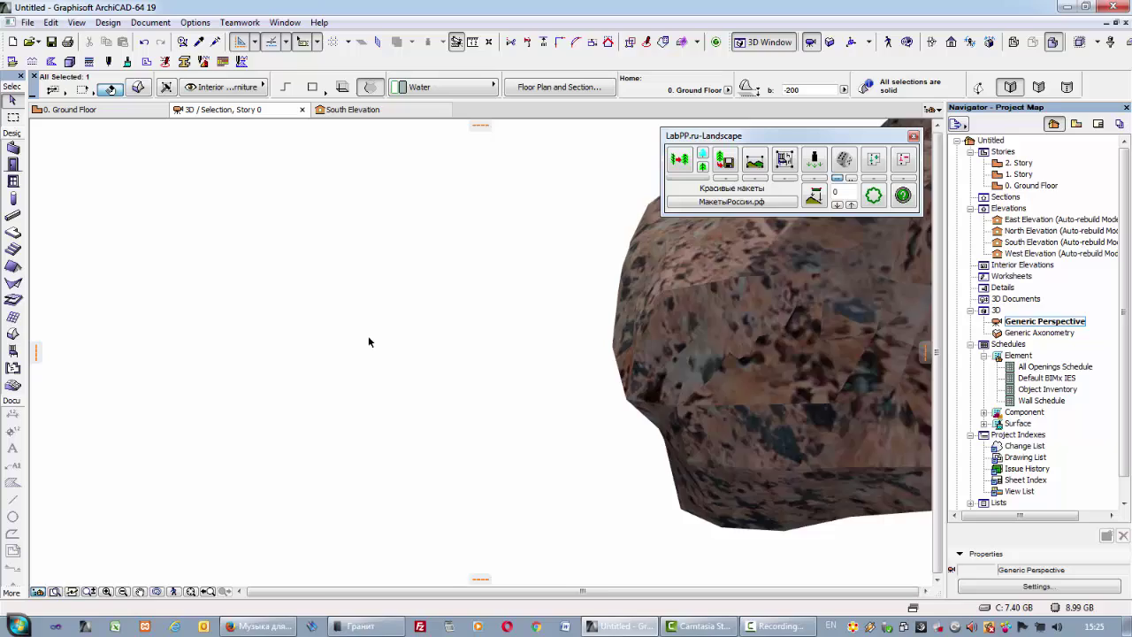
pyautogui.click(482, 336)
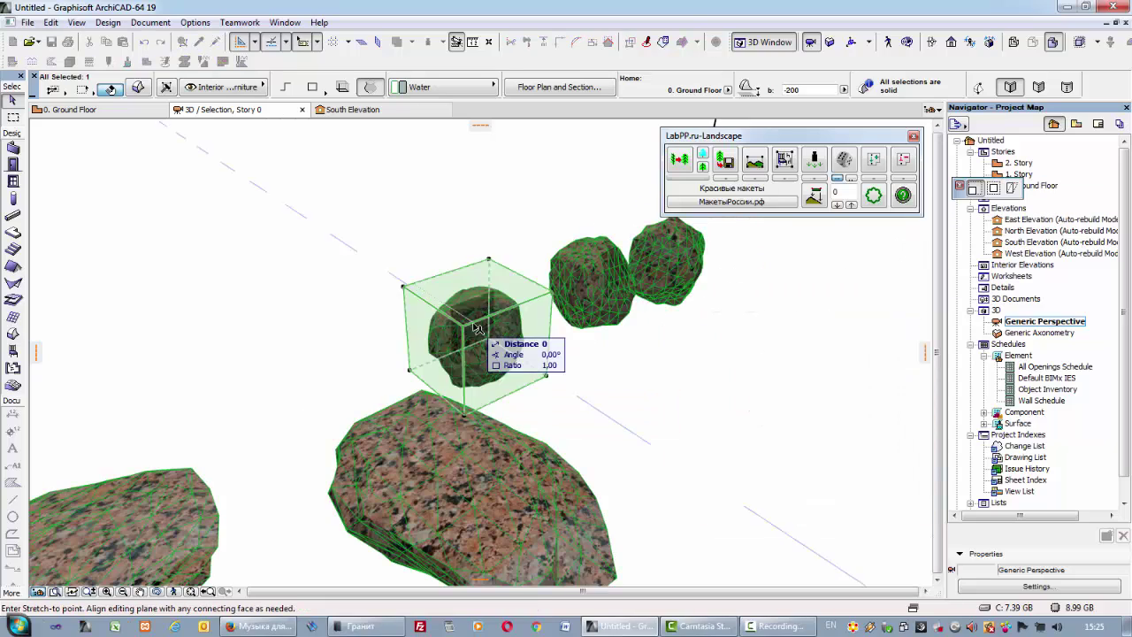
pyautogui.keyDown('shift'); pyautogui.moveTo(591, 441); pyautogui.dragTo(557, 429, button='middle'); pyautogui.keyUp('shift')
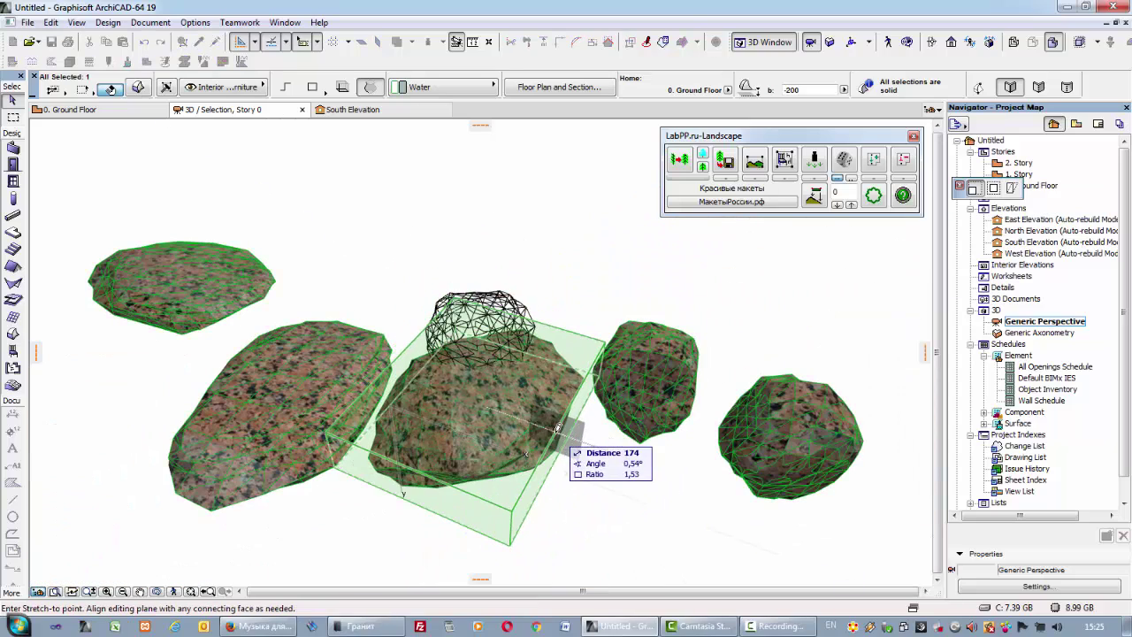
pyautogui.click(557, 429)
pyautogui.moveTo(557, 429)
pyautogui.keyDown('shift'); pyautogui.mouseDown(button='middle')
pyautogui.moveTo(434, 391)
pyautogui.moveTo(397, 427)
pyautogui.moveTo(575, 477)
pyautogui.mouseUp(button='middle'); pyautogui.keyUp('shift')
pyautogui.click(397, 427)
pyautogui.click(575, 478)
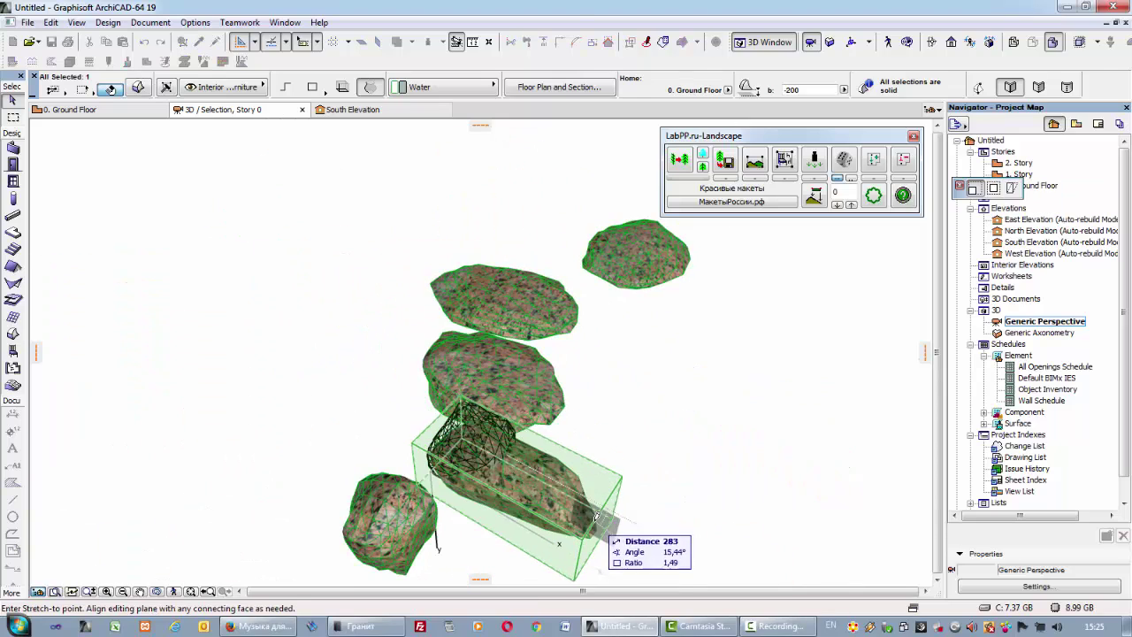
pyautogui.click(676, 502)
# - Resize two more stones' bounding boxes so their shapes vary
pyautogui.keyDown('shift'); pyautogui.moveTo(676, 503); pyautogui.dragTo(536, 492, button='middle'); pyautogui.keyUp('shift')
pyautogui.click(520, 493)
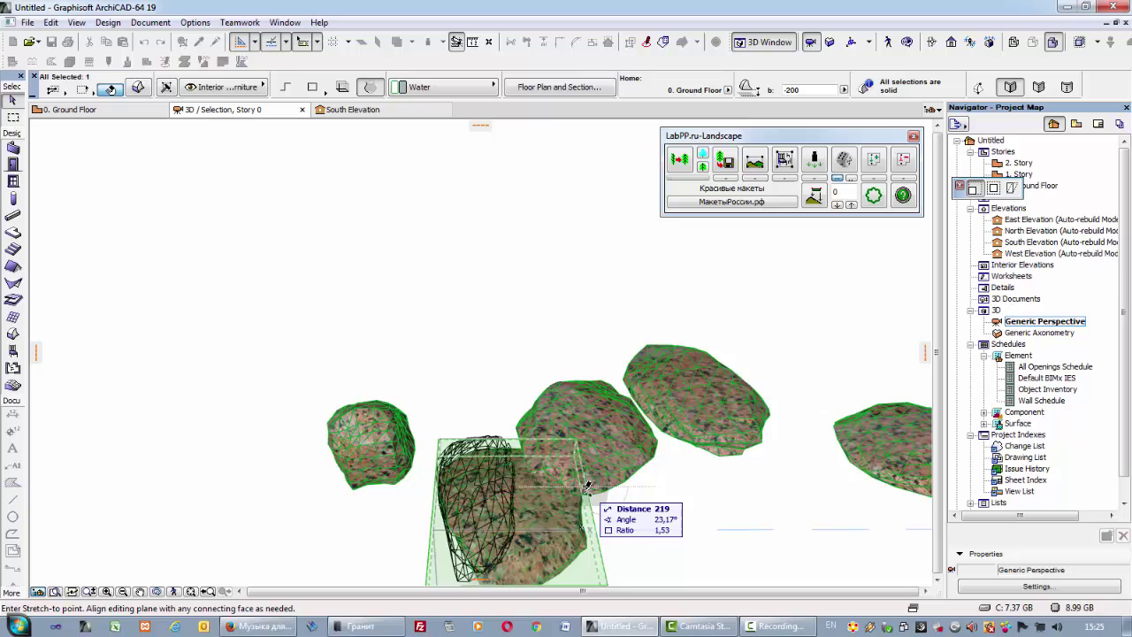
pyautogui.moveTo(239, 392)
pyautogui.keyDown('shift'); pyautogui.mouseDown(button='middle')
pyautogui.moveTo(513, 412)
pyautogui.moveTo(454, 432)
pyautogui.moveTo(552, 363)
pyautogui.moveTo(516, 473)
pyautogui.mouseUp(button='middle'); pyautogui.keyUp('shift')
pyautogui.click(513, 376)
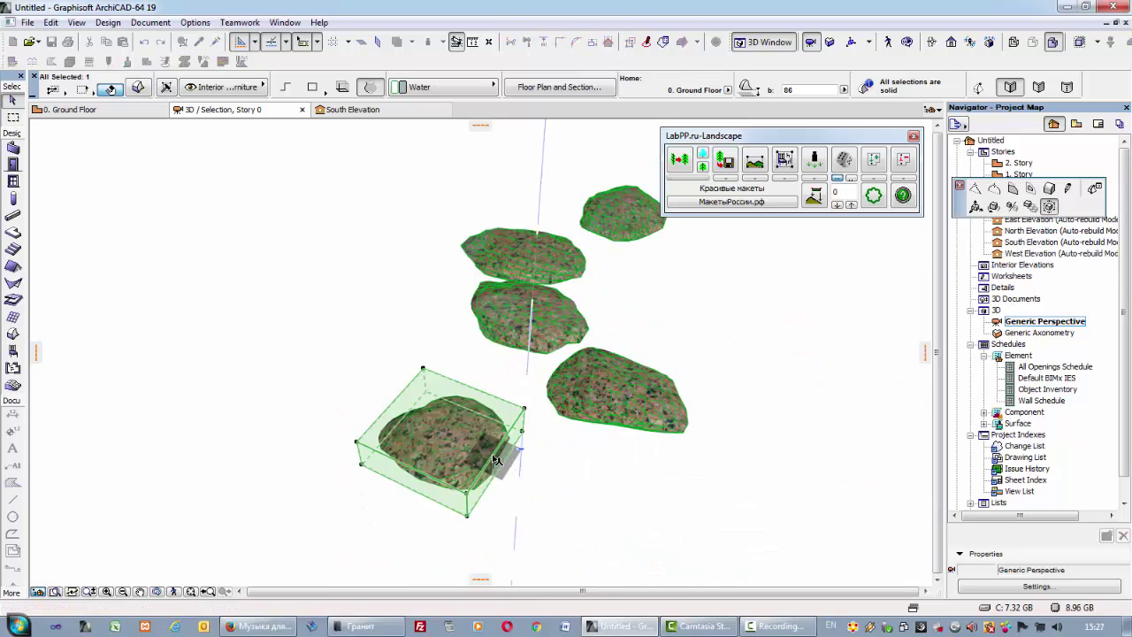
pyautogui.click(516, 474)
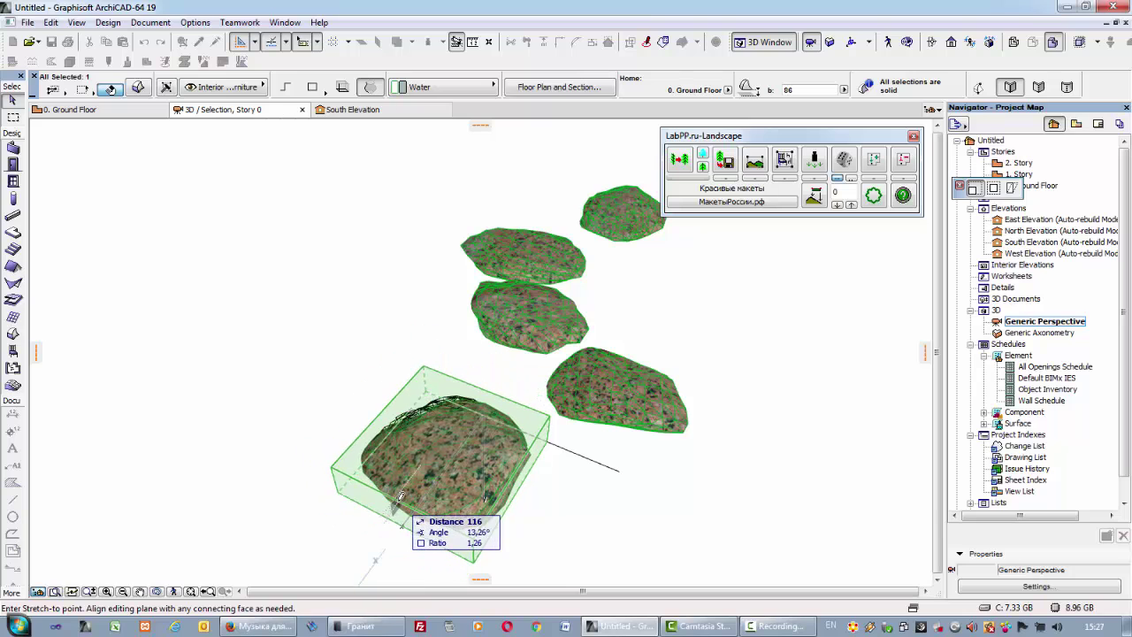
pyautogui.click(404, 498)
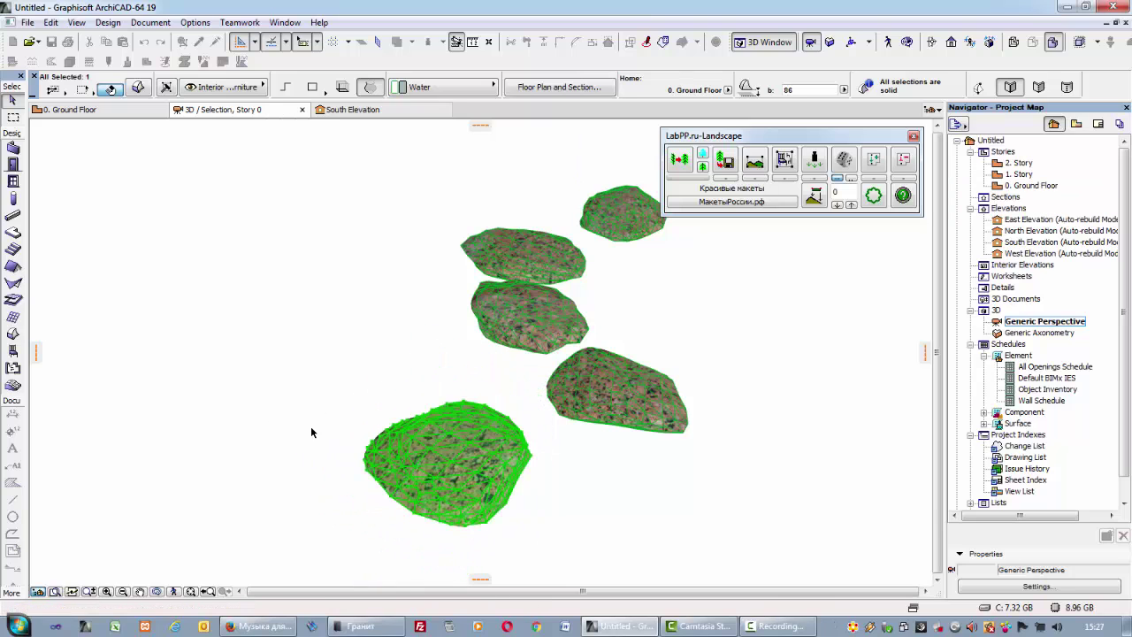
# - On the floor plan, extend the grass mesh edges upward and to the left
pyautogui.press('F2')
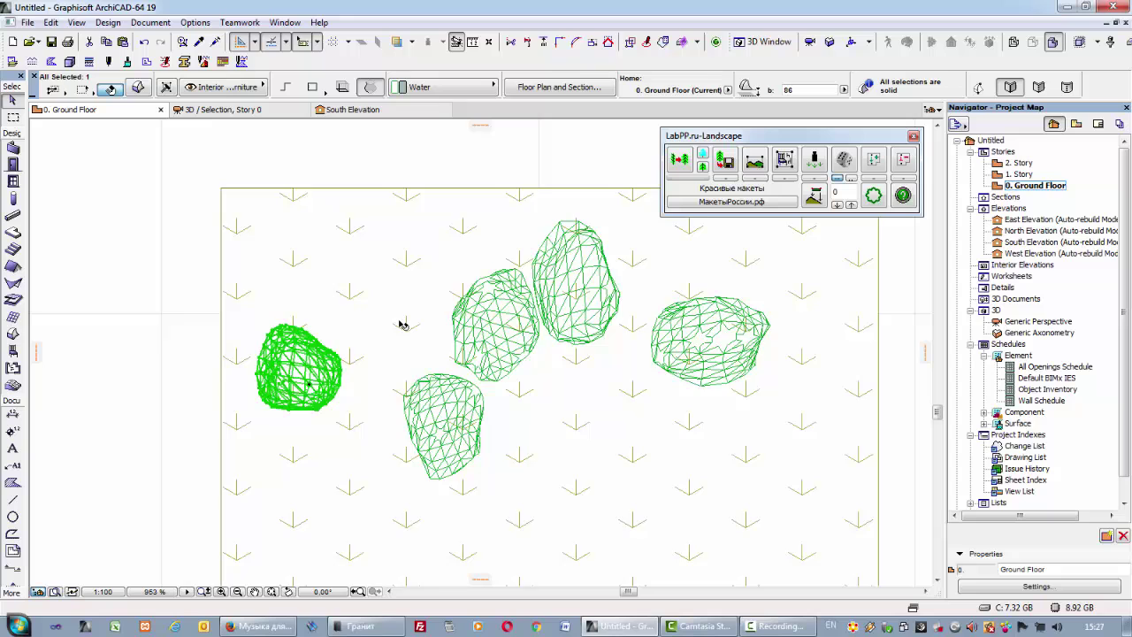
pyautogui.scroll(-3, 402, 325)
pyautogui.click(299, 396)
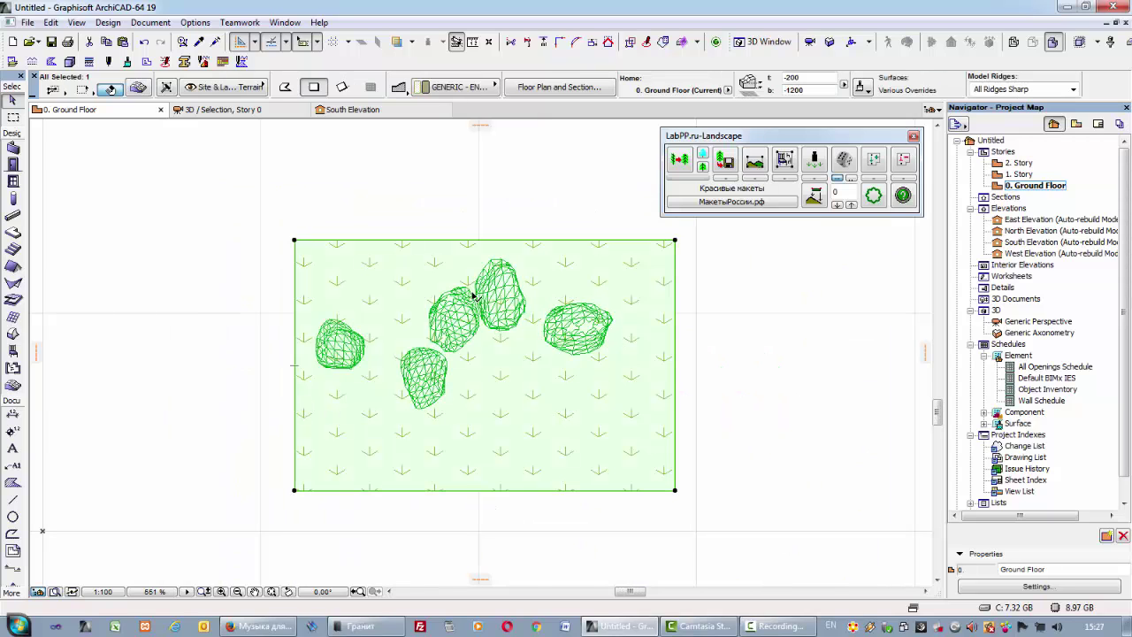
pyautogui.moveTo(487, 241); pyautogui.dragTo(447, 196)
pyautogui.moveTo(295, 422); pyautogui.dragTo(232, 423)
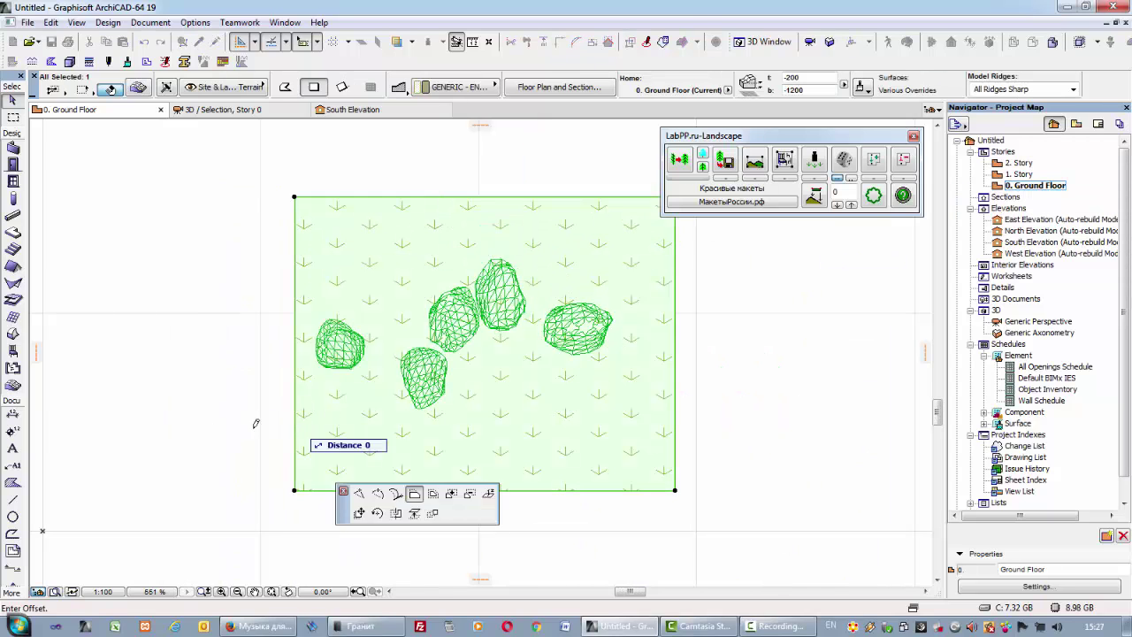
# - Draw a polyline path centreline from left of the terrain past the right stone
pyautogui.click(167, 377)
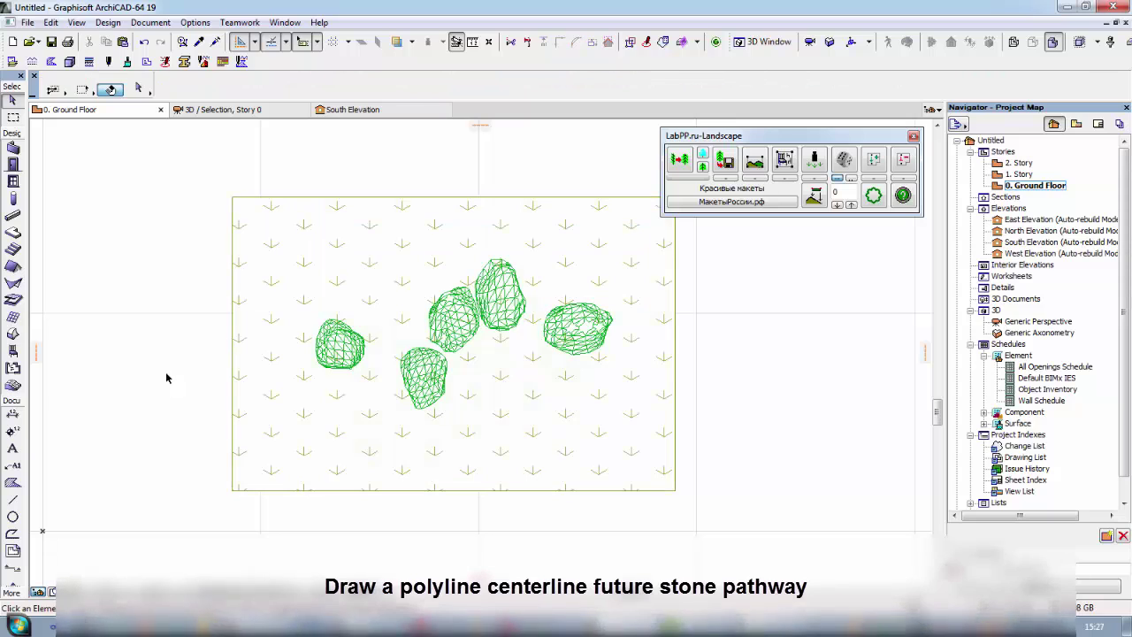
pyautogui.click(14, 534)
pyautogui.click(210, 381)
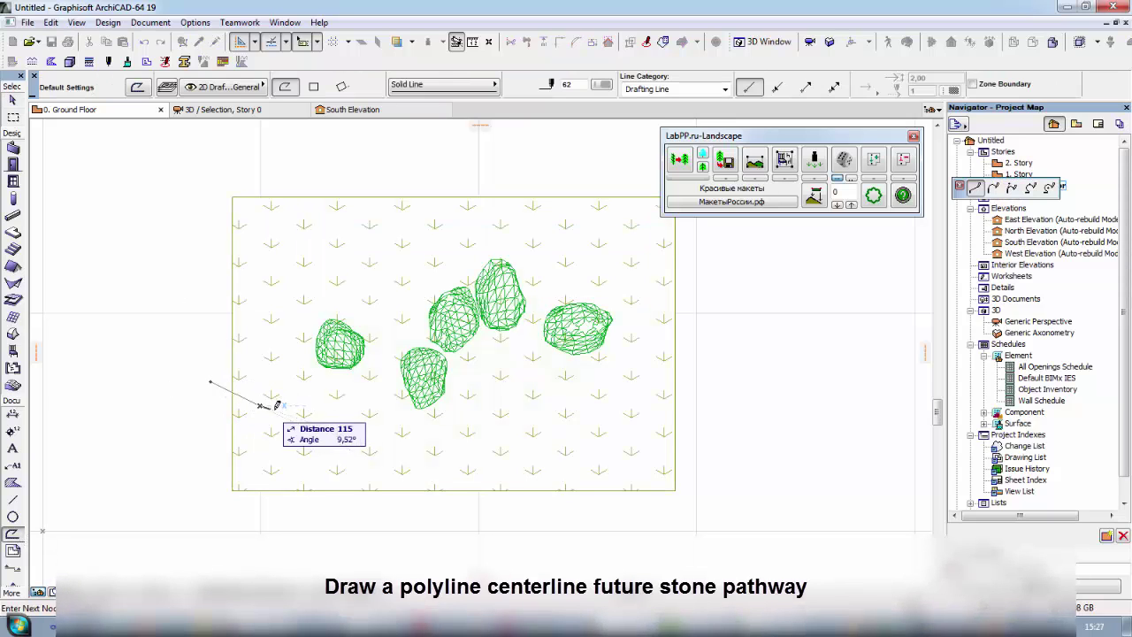
pyautogui.click(398, 389)
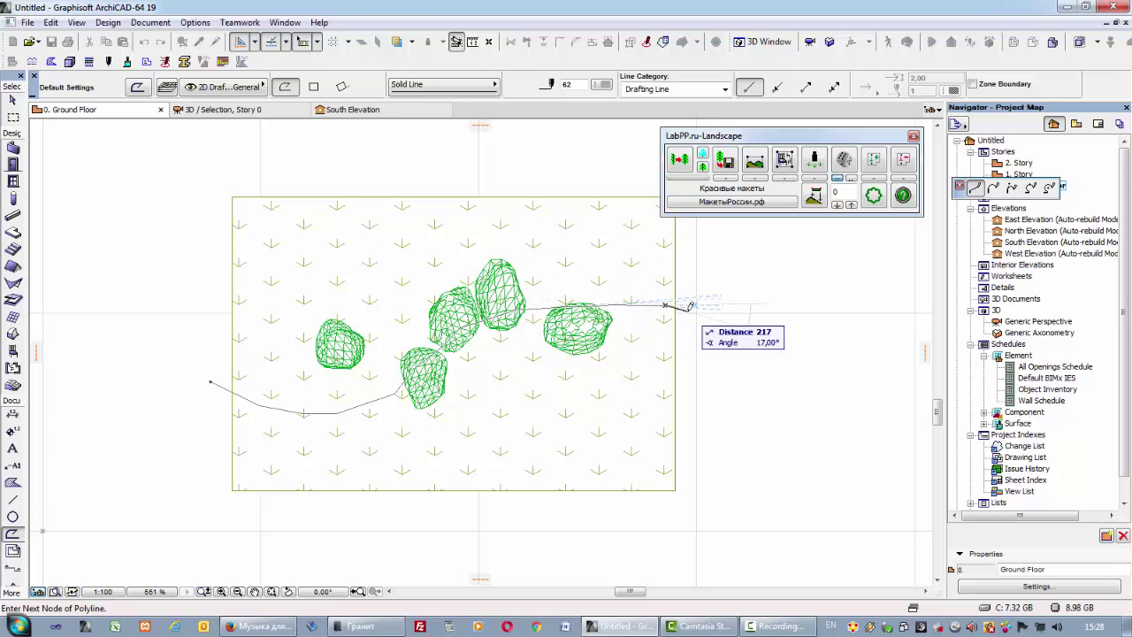
pyautogui.doubleClick(730, 309)
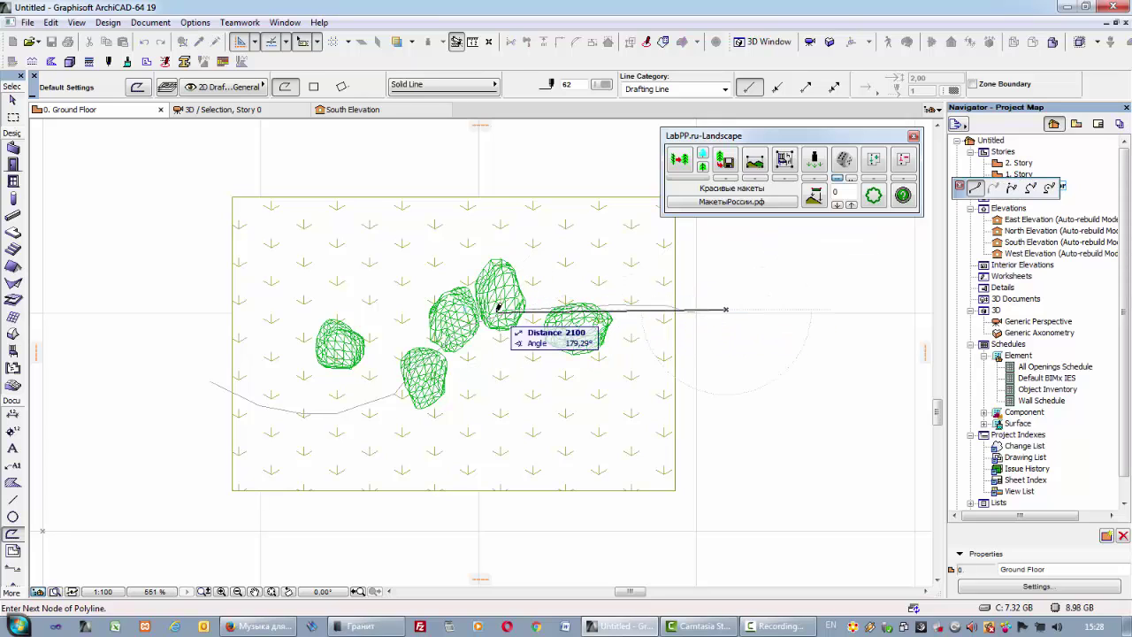
pyautogui.click(726, 305)
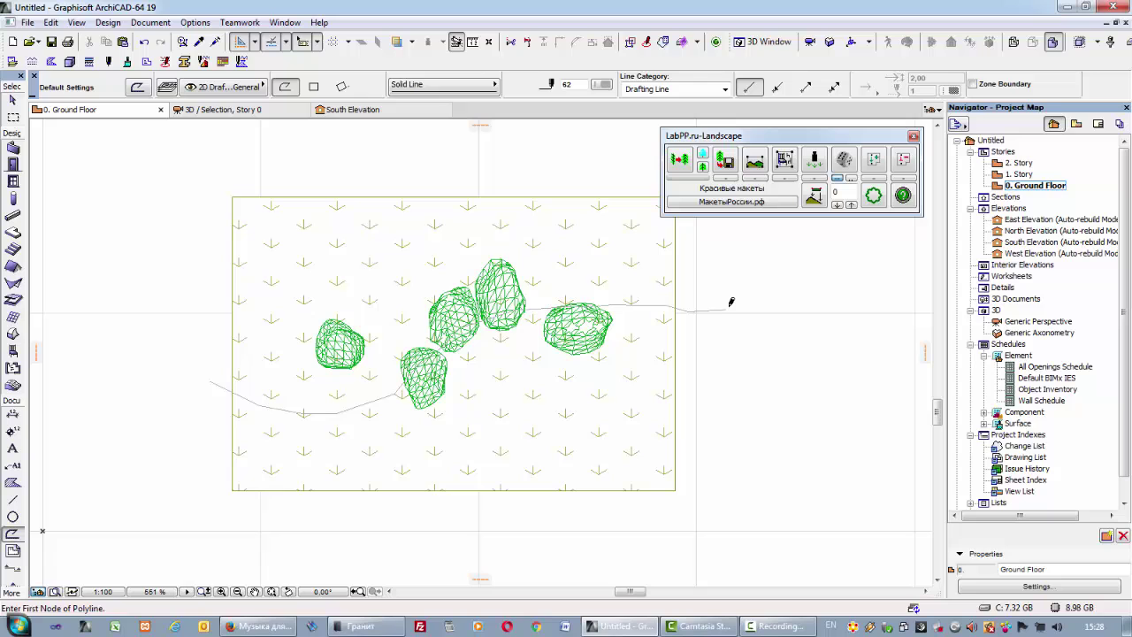
# - Select the centreline and reposition two of its nodes
pyautogui.click(13, 100)
pyautogui.scroll(3, 671, 331)
pyautogui.click(542, 288)
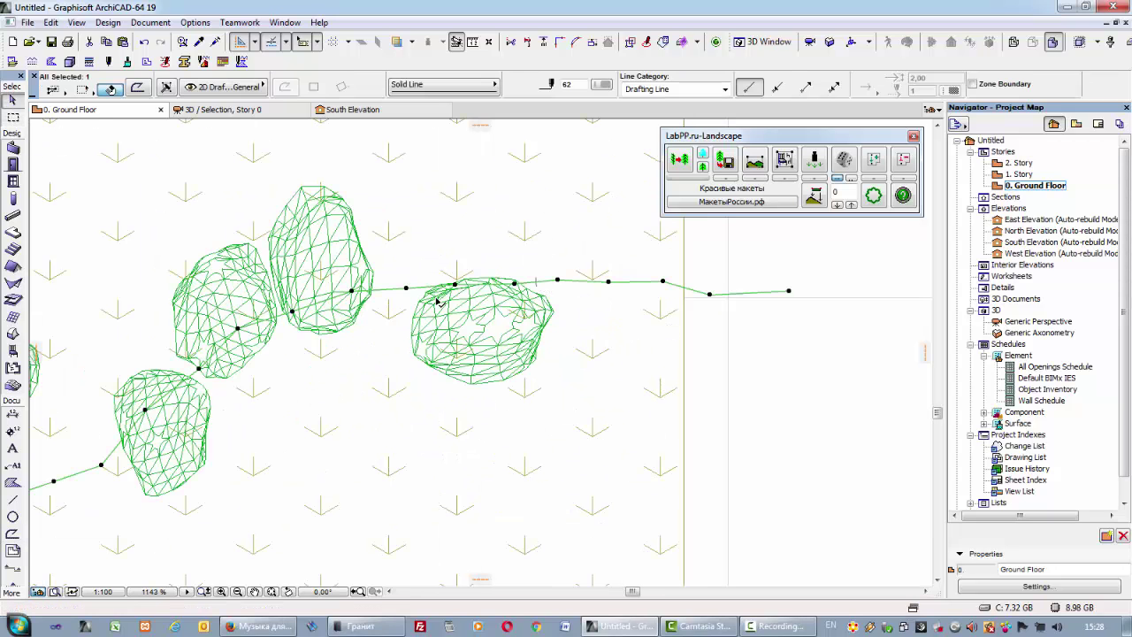
pyautogui.scroll(5, 524, 289)
pyautogui.click(534, 287)
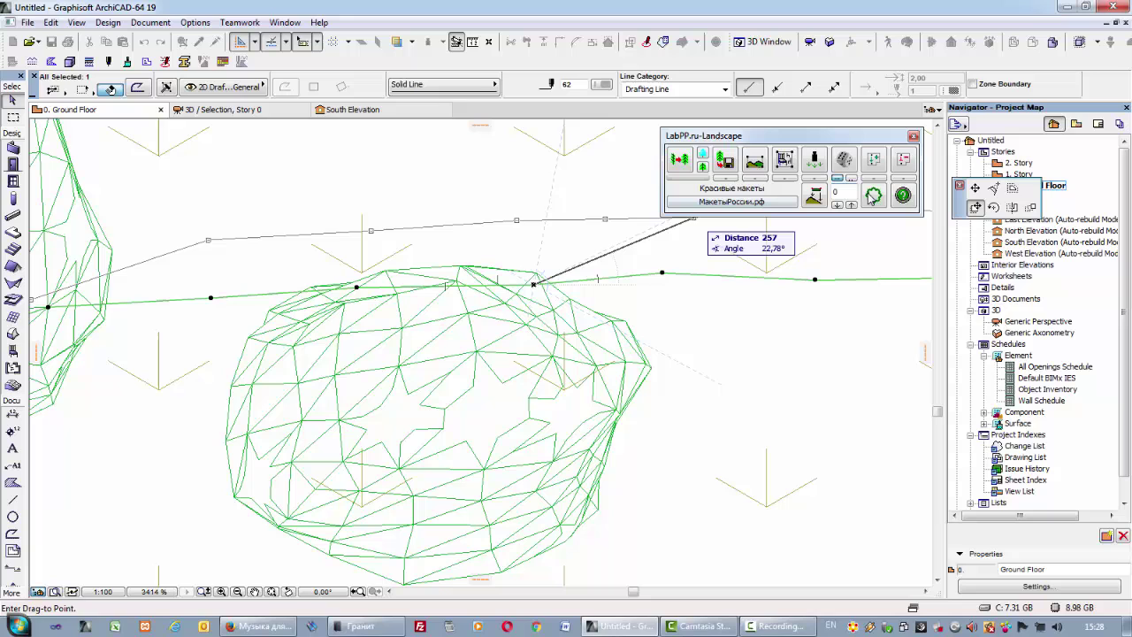
pyautogui.click(517, 272)
pyautogui.scroll(-4, 460, 311)
pyautogui.click(669, 315)
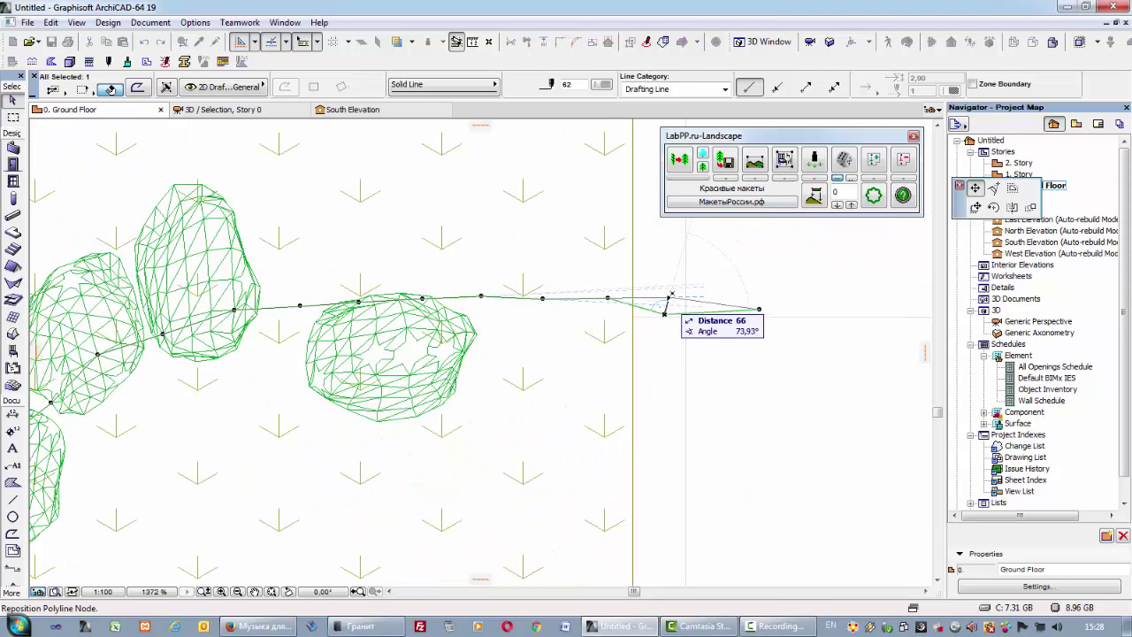
pyautogui.scroll(-5, 740, 306)
# - Move the sample stones aside and copy them randomly along the path centreline
pyautogui.click(158, 311)
pyautogui.click(420, 336)
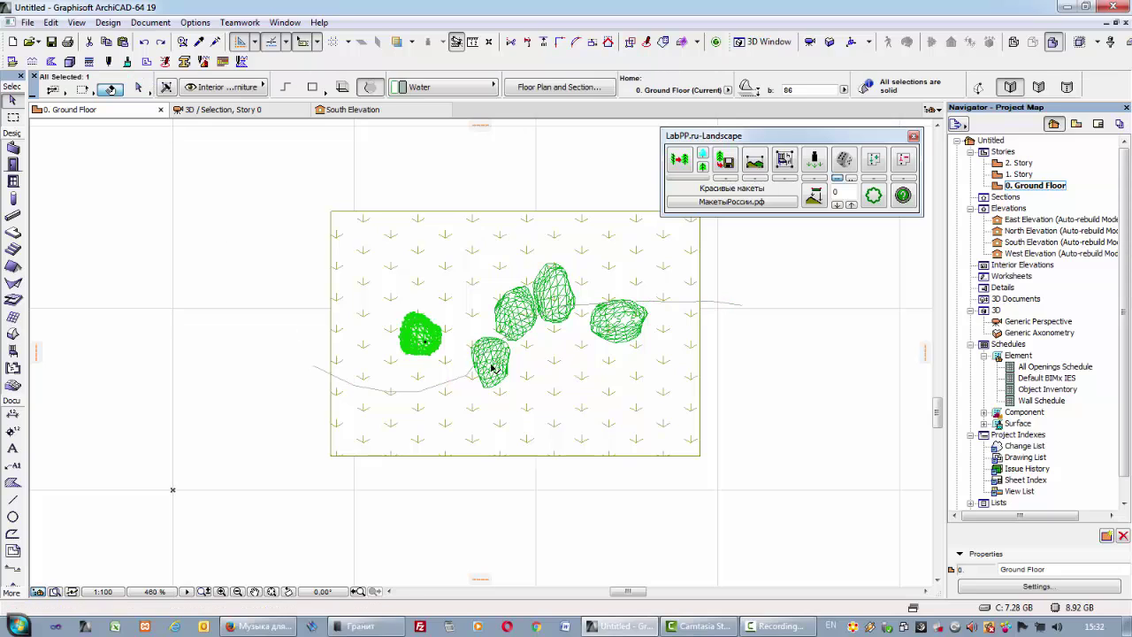
pyautogui.keyDown('shift'); pyautogui.click(563, 314); pyautogui.keyUp('shift')
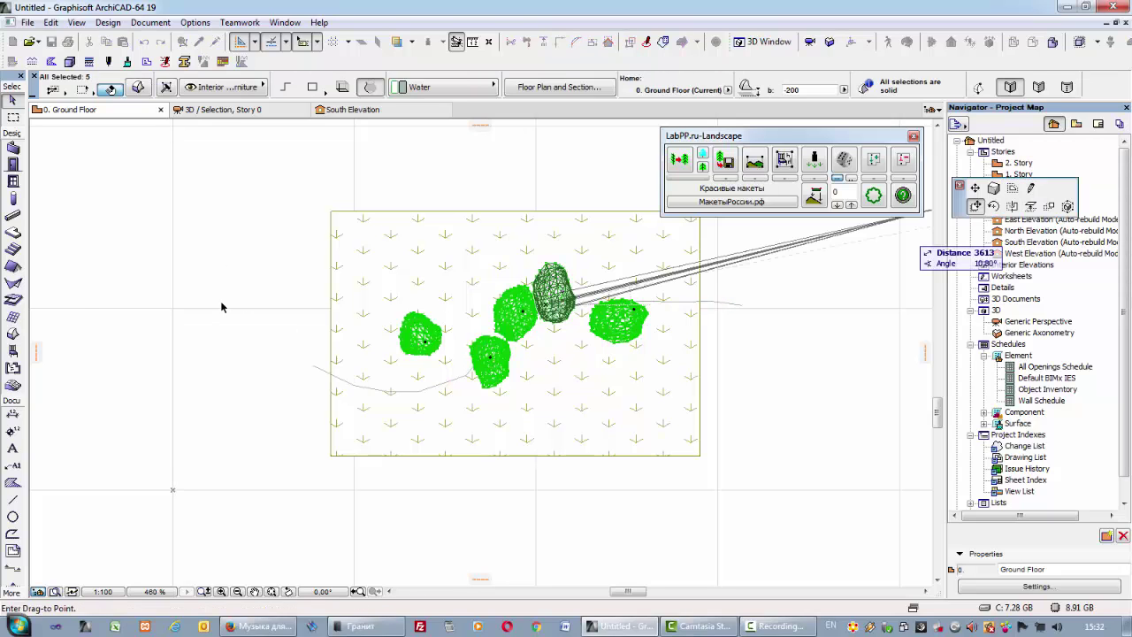
pyautogui.moveTo(563, 314); pyautogui.dragTo(199, 263)
pyautogui.keyDown('shift'); pyautogui.click(312, 365); pyautogui.keyUp('shift')
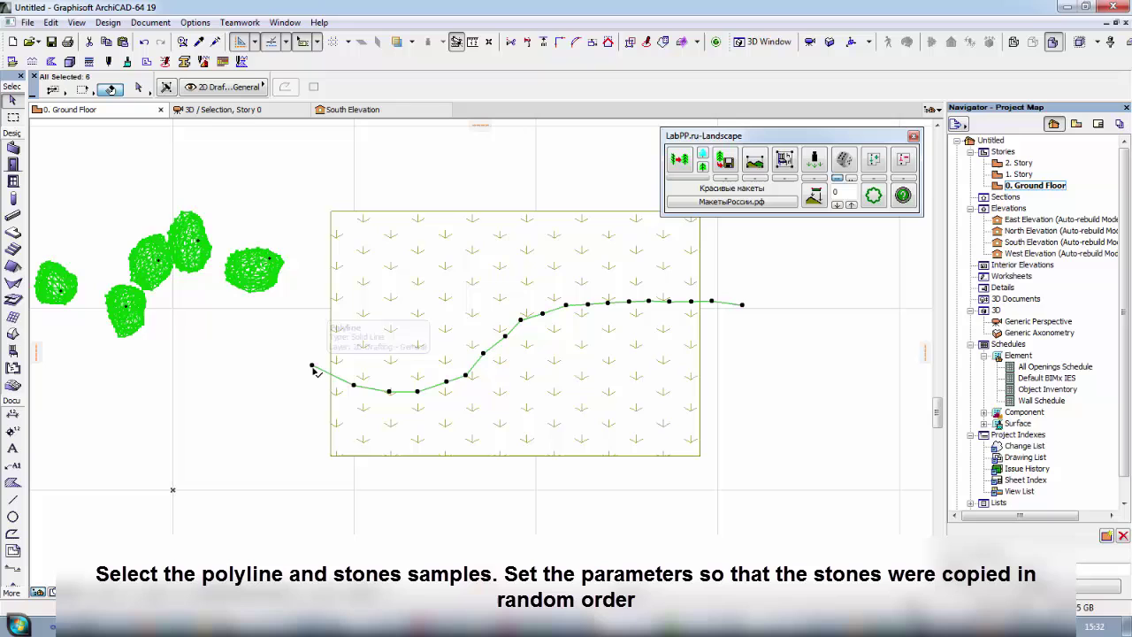
pyautogui.click(873, 196)
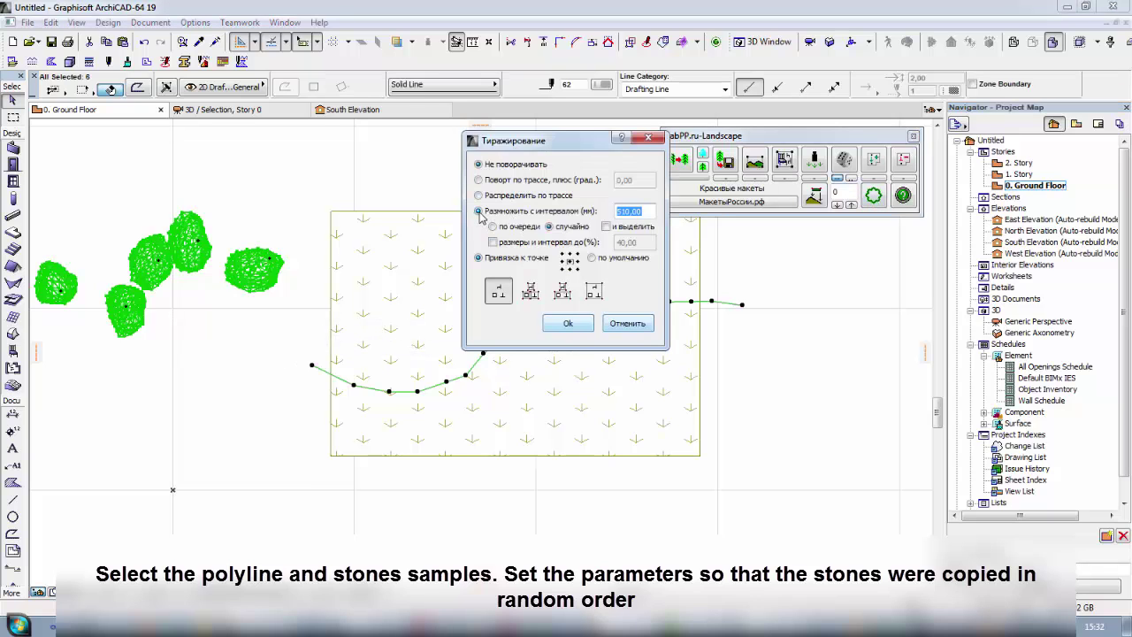
pyautogui.click(568, 323)
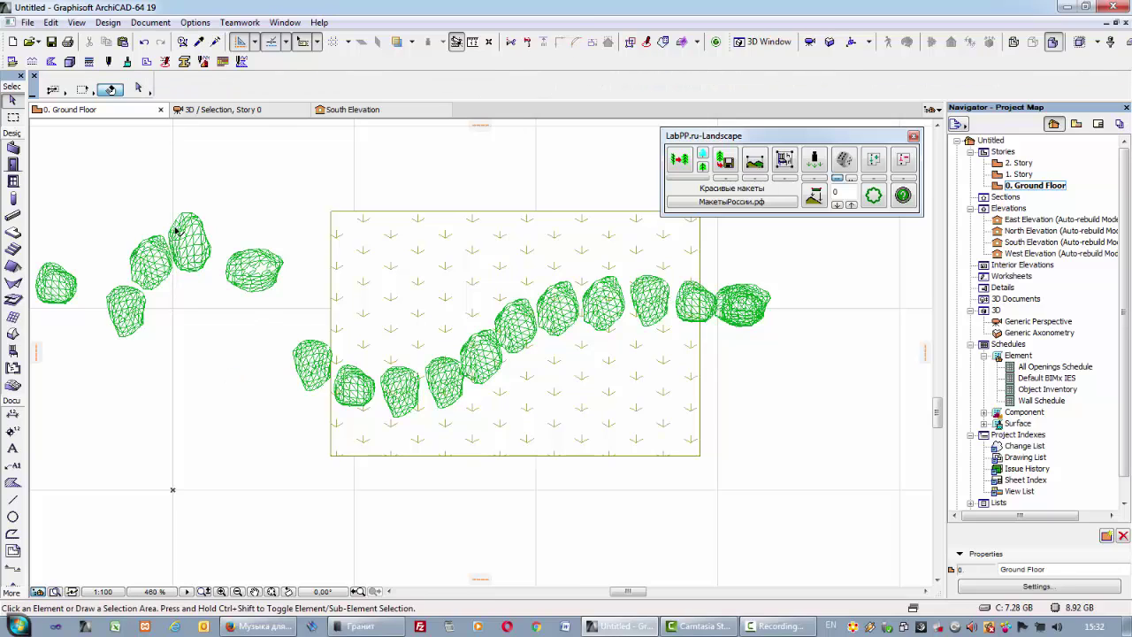
# - Delete the stray stone lying beyond the path's end
pyautogui.click(142, 42)
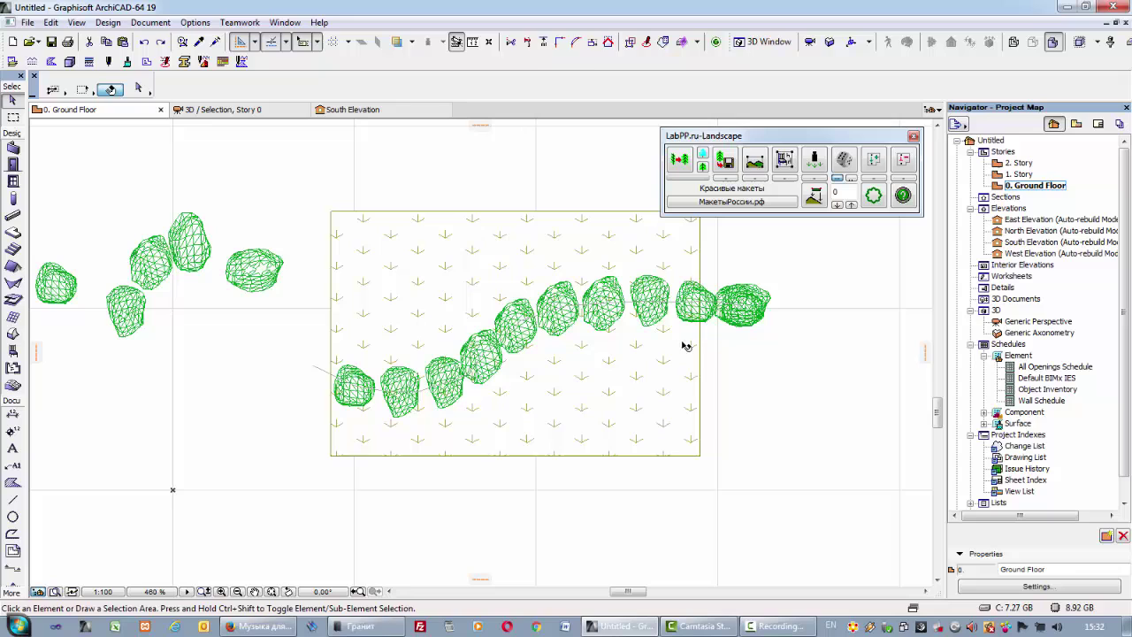
pyautogui.click(739, 317)
pyautogui.press('Delete')
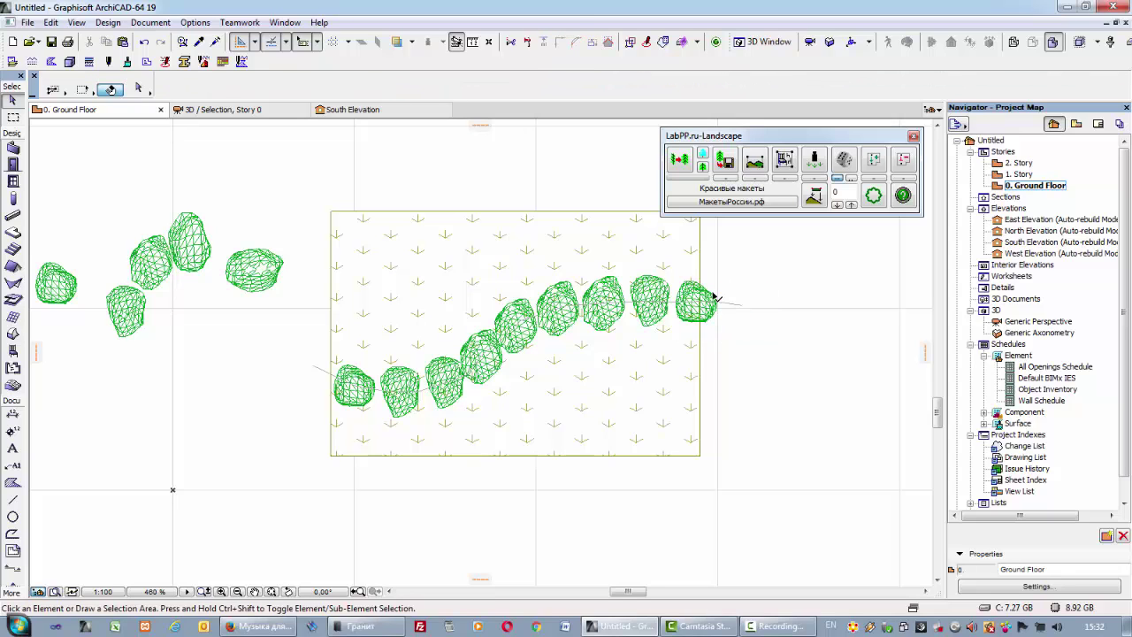
pyautogui.click(713, 299)
# - Extend the grass mesh edge past the last stone
pyautogui.click(699, 377)
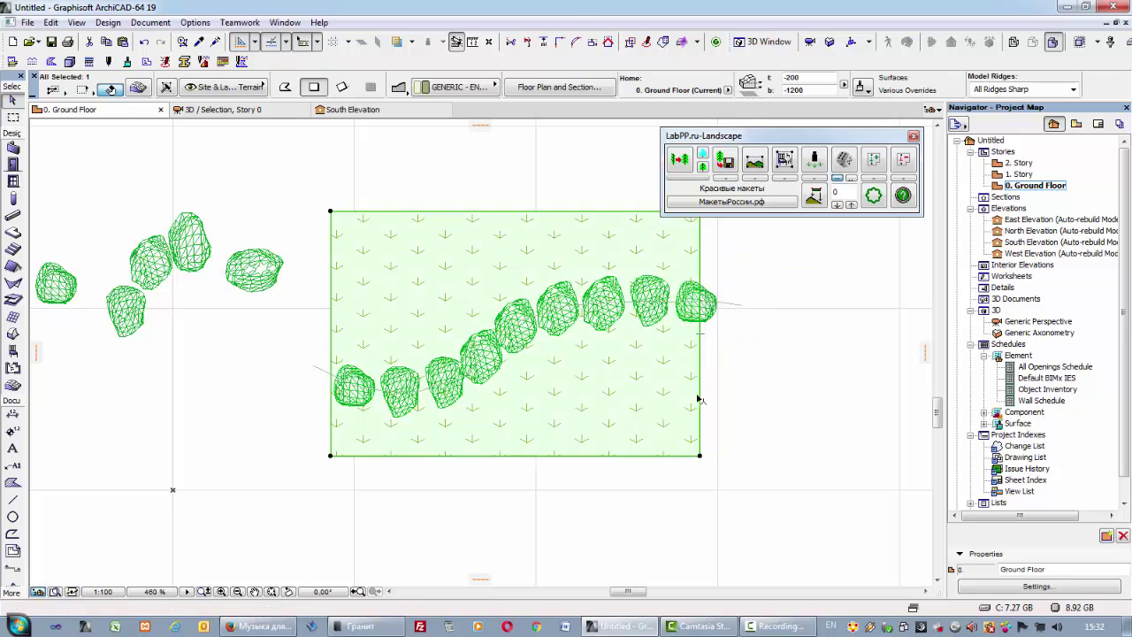
pyautogui.click(730, 380)
pyautogui.press('Escape')
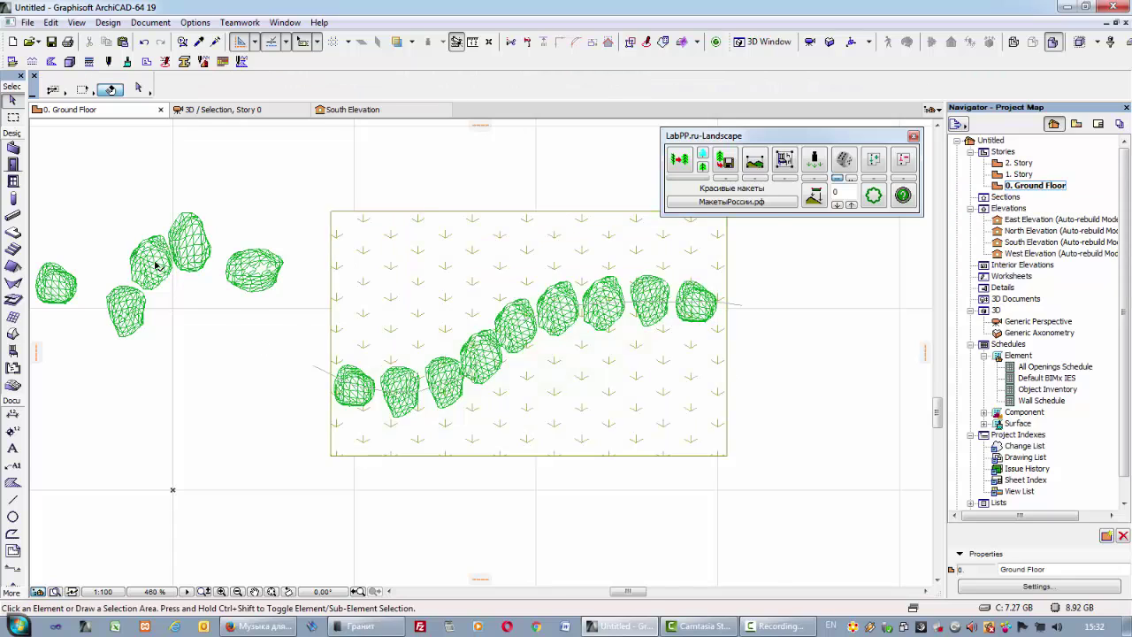
pyautogui.scroll(-1, 154, 261)
# - Delete the five stray stones on the left and switch to the 3D view
pyautogui.click(63, 209)
pyautogui.click(227, 318)
pyautogui.press('Delete')
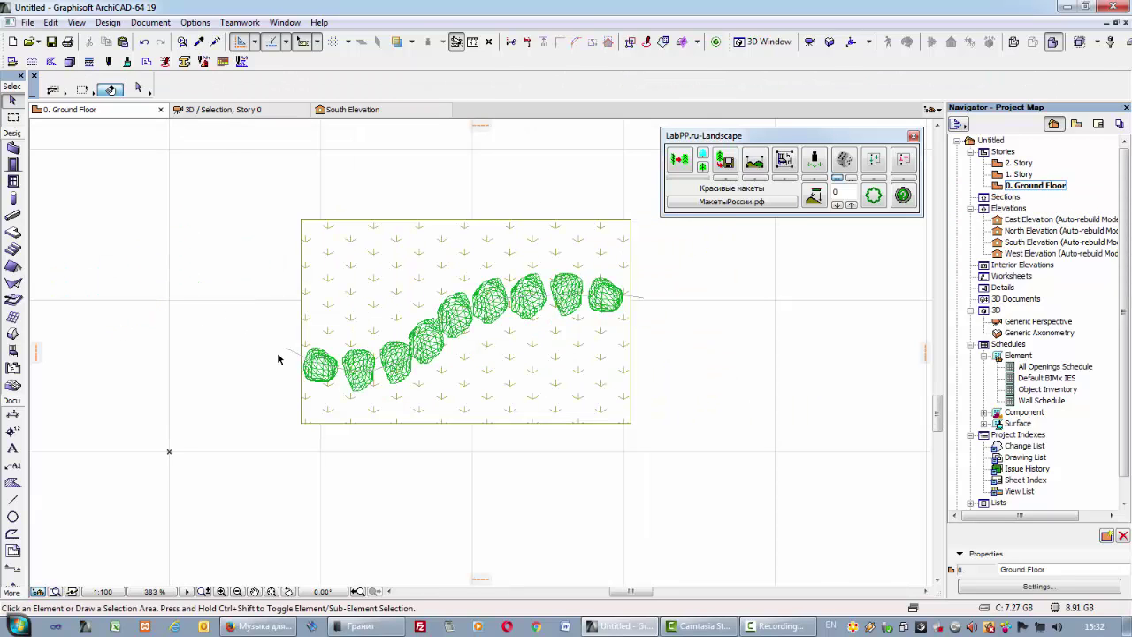
pyautogui.press('F3')
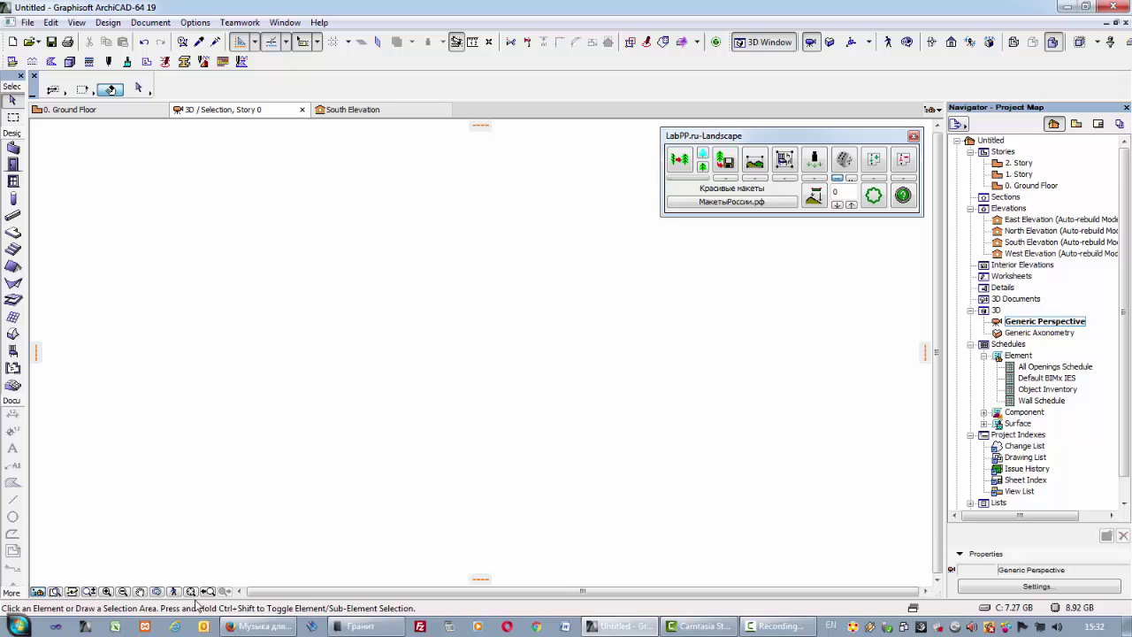
# - Drop the stones onto the grass terrain mesh surface with the LabPP Landscape tool
pyautogui.click(191, 592)
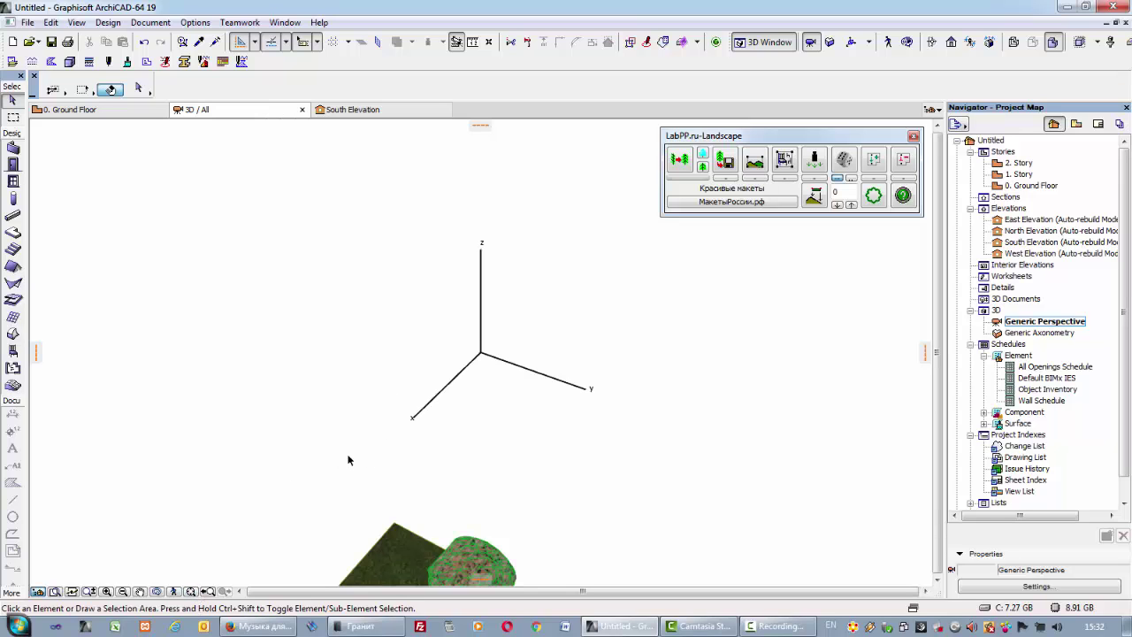
pyautogui.moveTo(347, 458)
pyautogui.keyDown('shift'); pyautogui.mouseDown(button='middle')
pyautogui.moveTo(394, 213)
pyautogui.moveTo(354, 266)
pyautogui.mouseUp(button='middle'); pyautogui.keyUp('shift')
pyautogui.hotkey('ctrl', 'a')
pyautogui.click(716, 464)
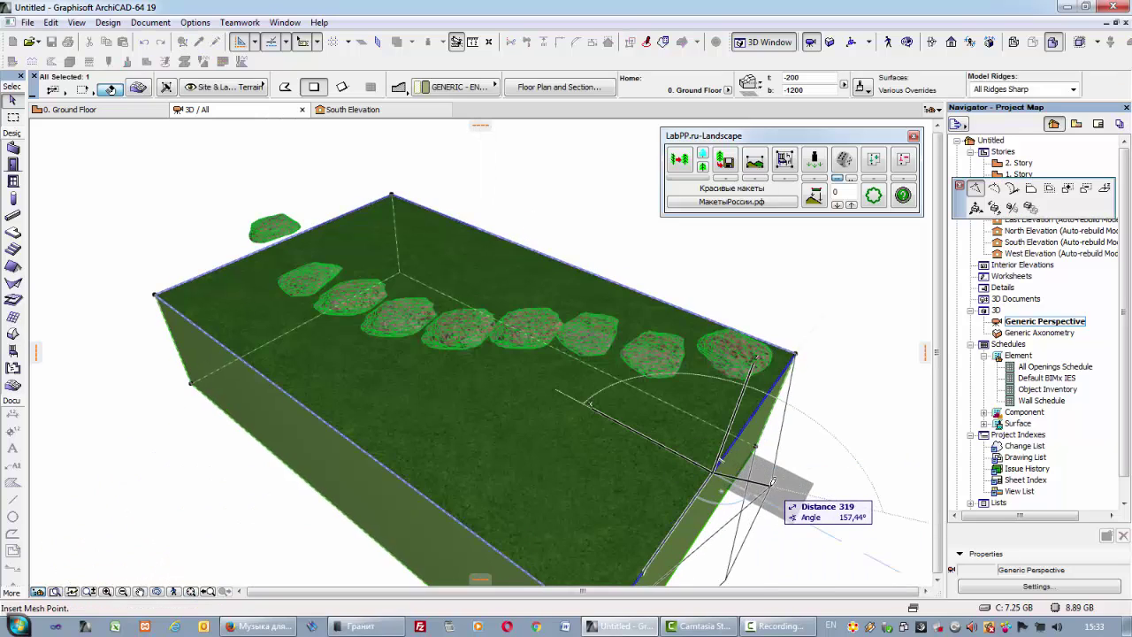
pyautogui.press('Escape')
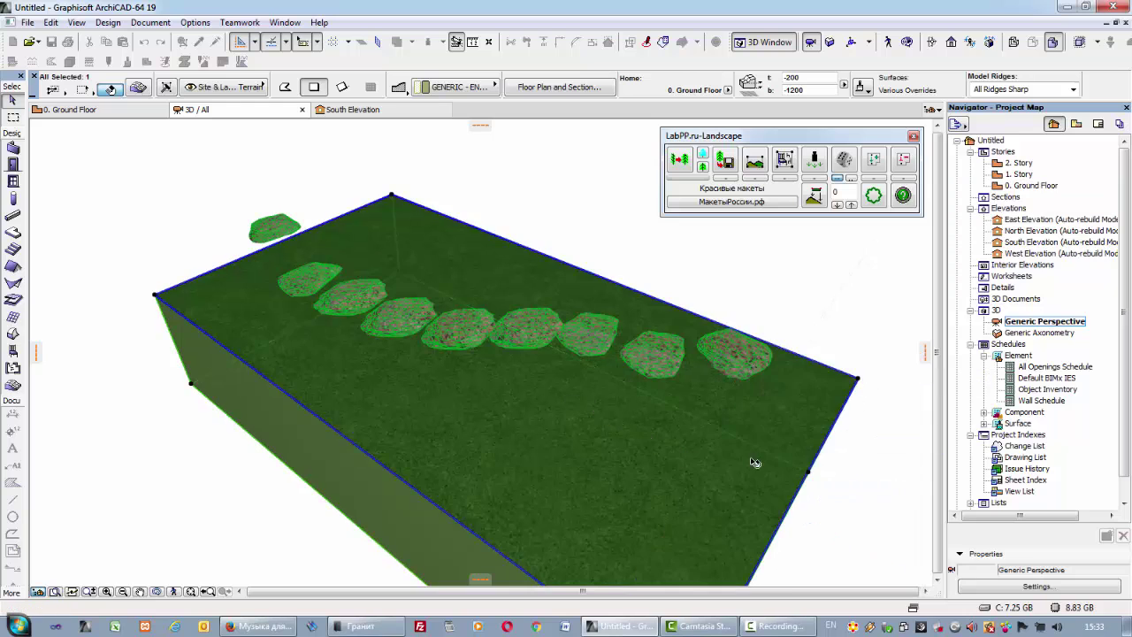
pyautogui.moveTo(495, 389)
pyautogui.keyDown('shift'); pyautogui.mouseDown(button='middle')
pyautogui.moveTo(360, 415)
pyautogui.moveTo(417, 462)
pyautogui.moveTo(661, 328)
pyautogui.mouseUp(button='middle'); pyautogui.keyUp('shift')
pyautogui.click(814, 160)
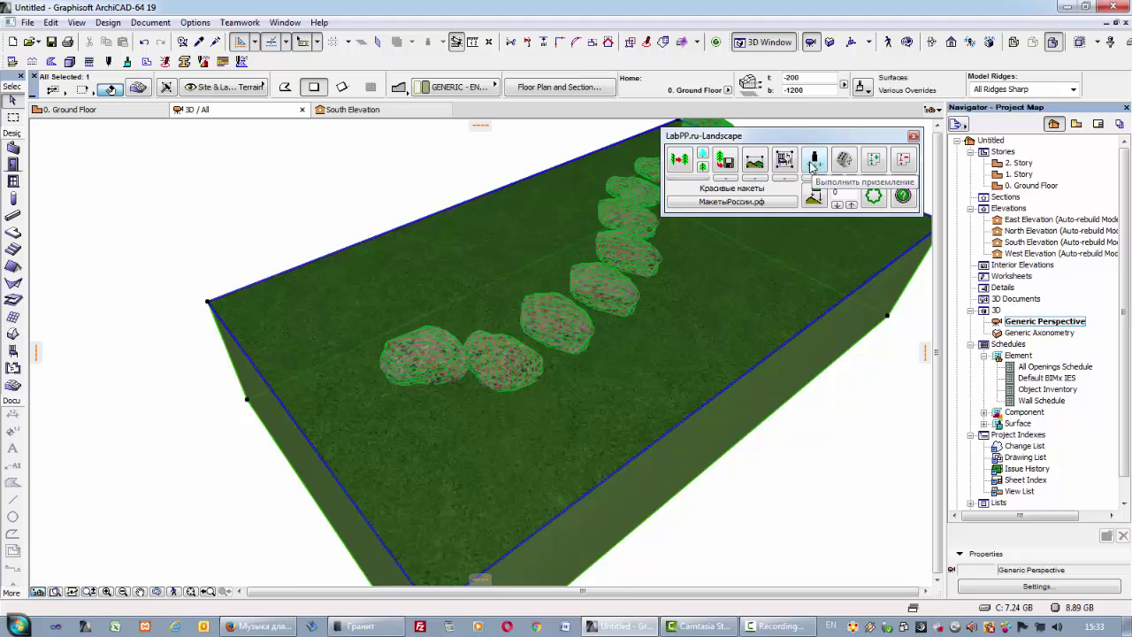
pyautogui.click(581, 244)
# - Raise the stone spinner value to 10 to regenerate the stone shapes
pyautogui.moveTo(719, 344)
pyautogui.keyDown('shift'); pyautogui.mouseDown(button='middle')
pyautogui.moveTo(725, 303)
pyautogui.moveTo(758, 328)
pyautogui.moveTo(617, 287)
pyautogui.moveTo(688, 304)
pyautogui.mouseUp(button='middle'); pyautogui.keyUp('shift')
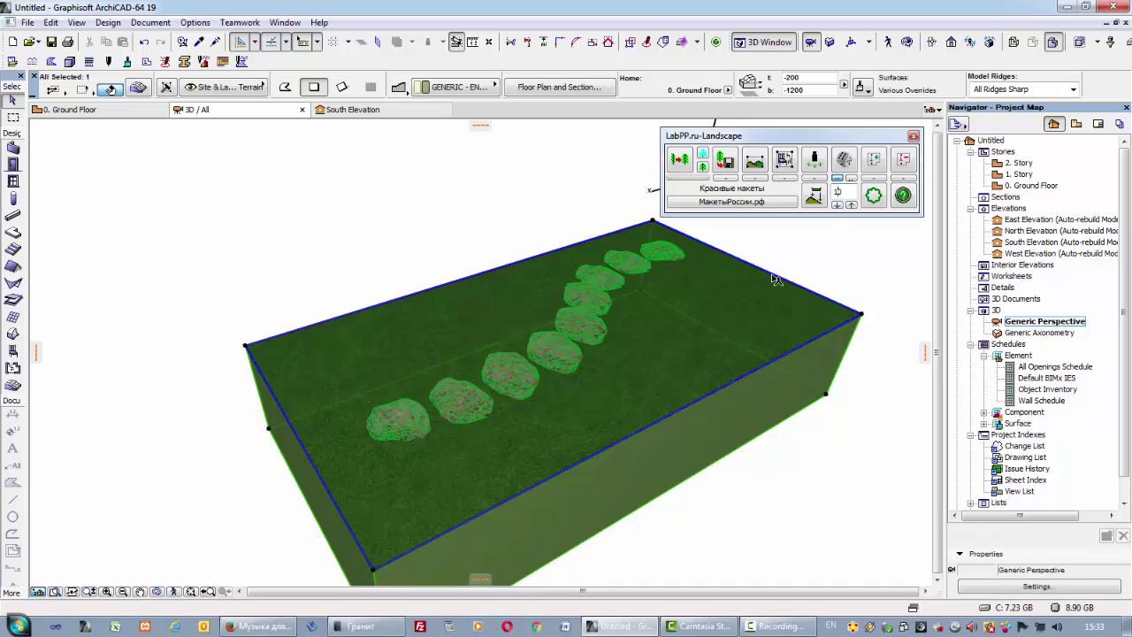
pyautogui.click(839, 205)
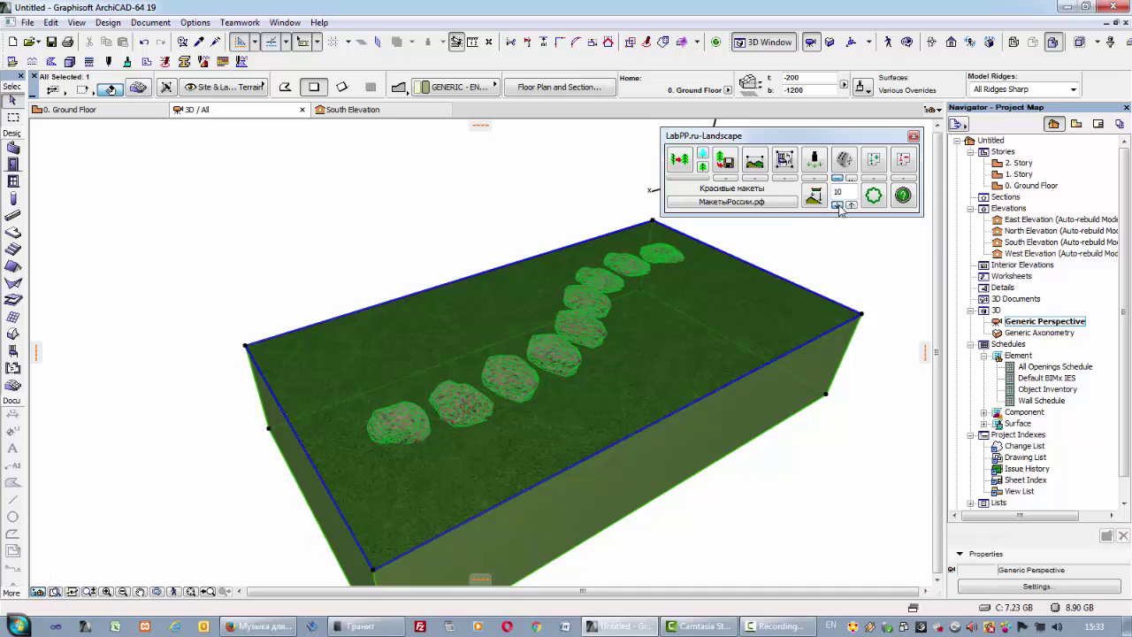
pyautogui.click(839, 205)
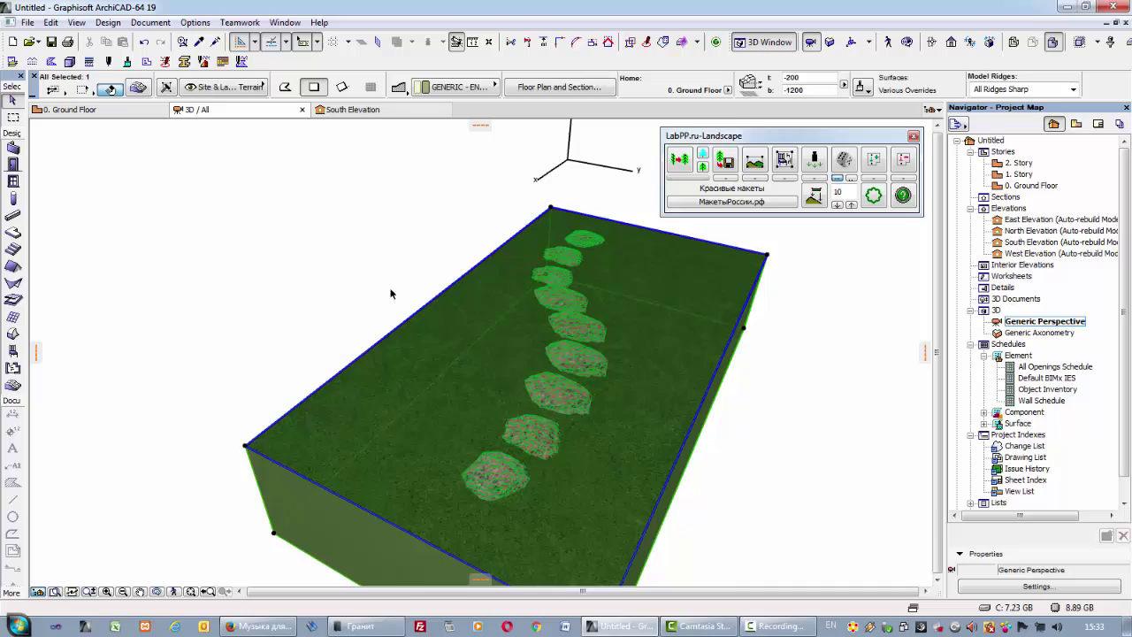
pyautogui.press('Escape')
pyautogui.scroll(4, 565, 393)
pyautogui.moveTo(561, 392)
pyautogui.keyDown('shift'); pyautogui.mouseDown(button='middle')
pyautogui.moveTo(535, 382)
pyautogui.moveTo(399, 398)
pyautogui.moveTo(354, 351)
pyautogui.moveTo(395, 412)
pyautogui.moveTo(122, 244)
pyautogui.mouseUp(button='middle'); pyautogui.keyUp('shift')
# - Apply 10% random variation to the size, height, position and rotation of all stones
pyautogui.moveTo(122, 244); pyautogui.dragTo(715, 436)
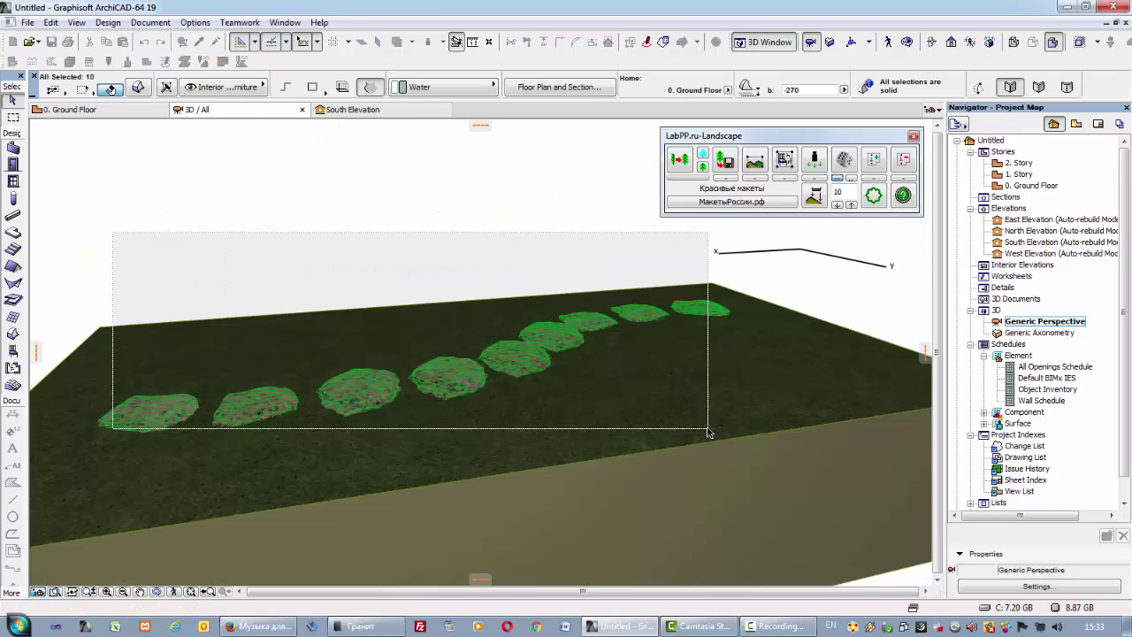
pyautogui.click(843, 161)
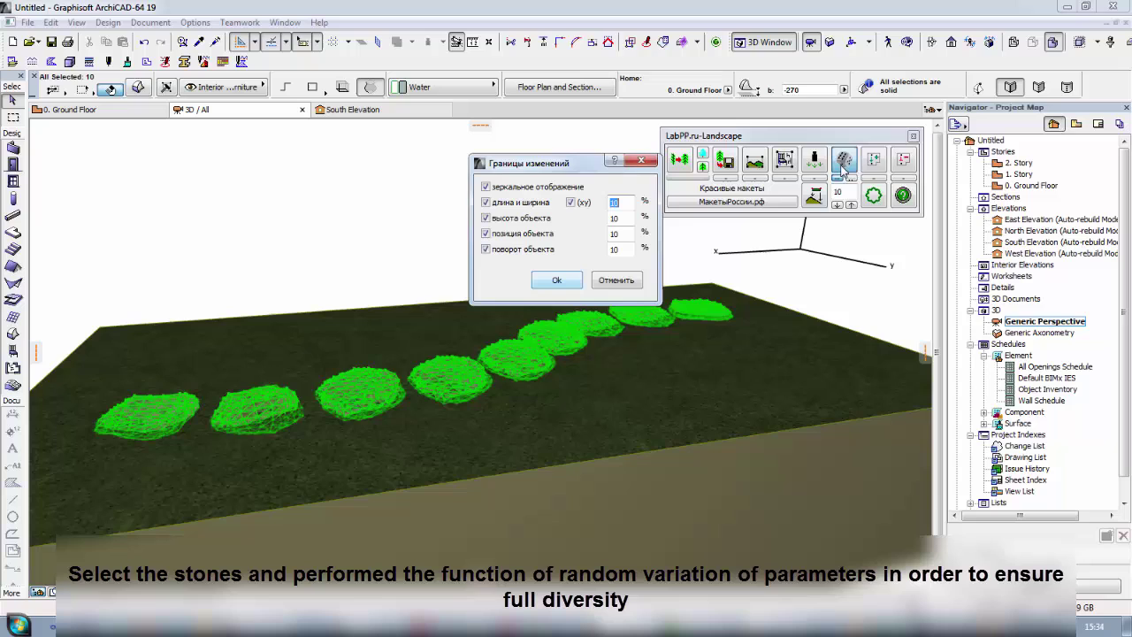
pyautogui.click(559, 279)
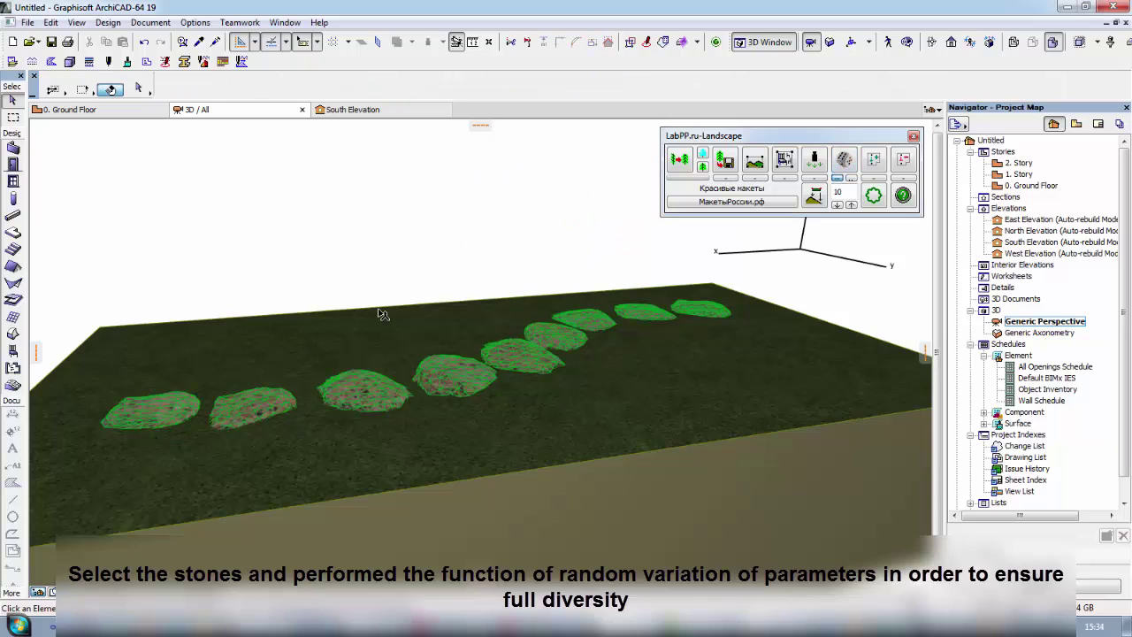
pyautogui.moveTo(380, 313)
pyautogui.keyDown('shift'); pyautogui.mouseDown(button='middle')
pyautogui.moveTo(455, 393)
pyautogui.moveTo(442, 510)
pyautogui.moveTo(242, 451)
pyautogui.moveTo(557, 354)
pyautogui.moveTo(536, 321)
pyautogui.moveTo(505, 361)
pyautogui.moveTo(442, 295)
pyautogui.moveTo(615, 248)
pyautogui.mouseUp(button='middle'); pyautogui.keyUp('shift')
# - Regenerate all the stones, then the two top and two lower stones individually
pyautogui.hotkey('ctrl', 'a')
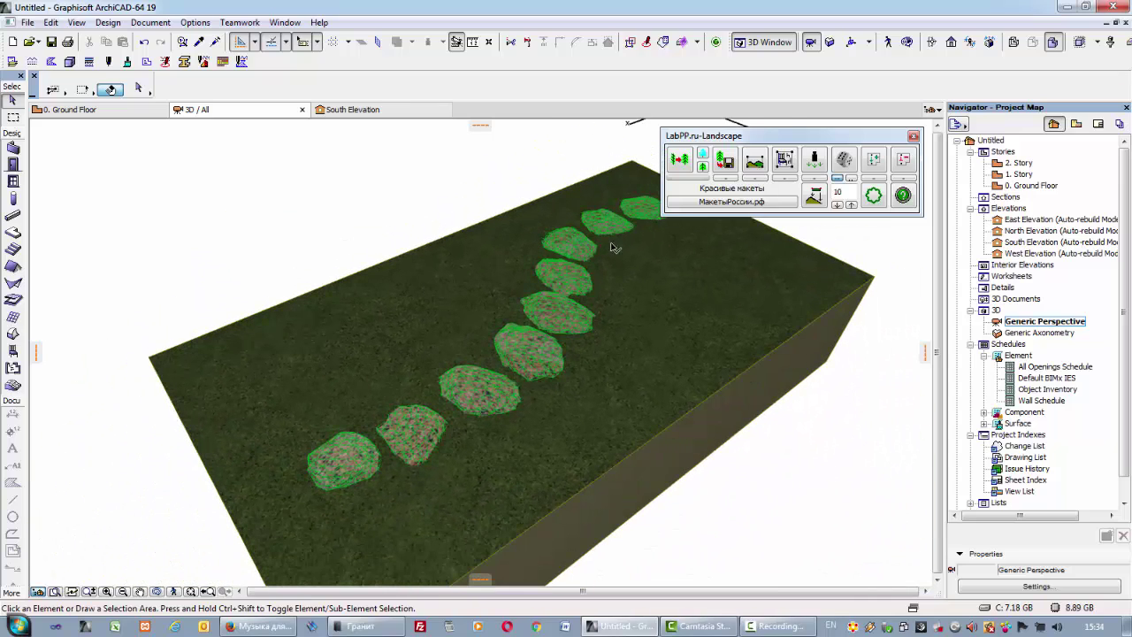
pyautogui.moveTo(741, 140); pyautogui.dragTo(804, 155)
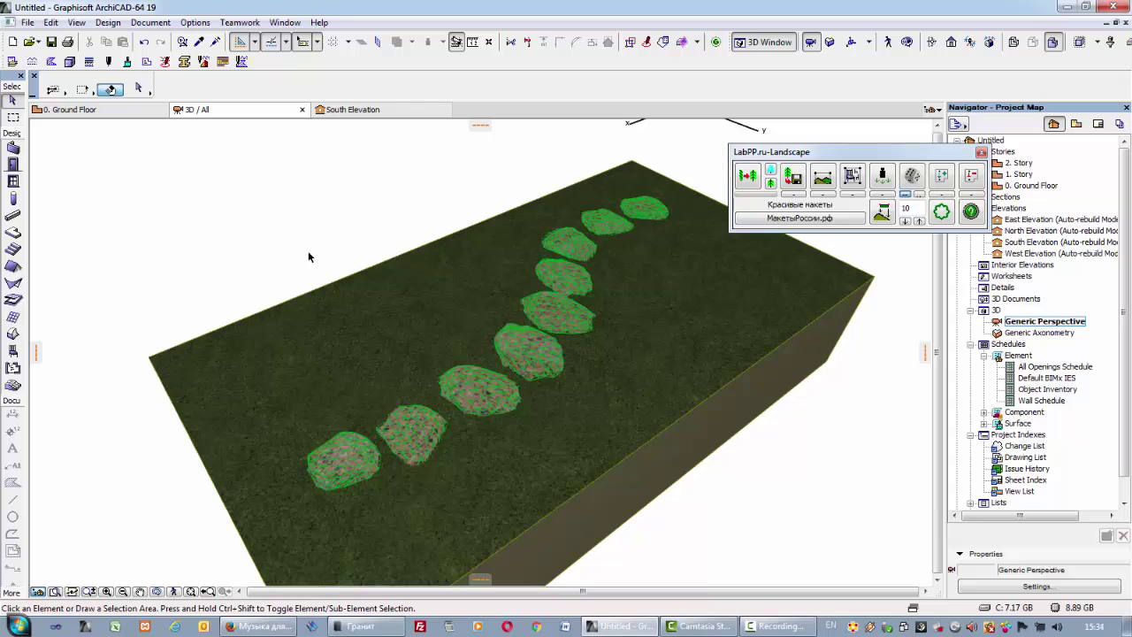
pyautogui.click(903, 221)
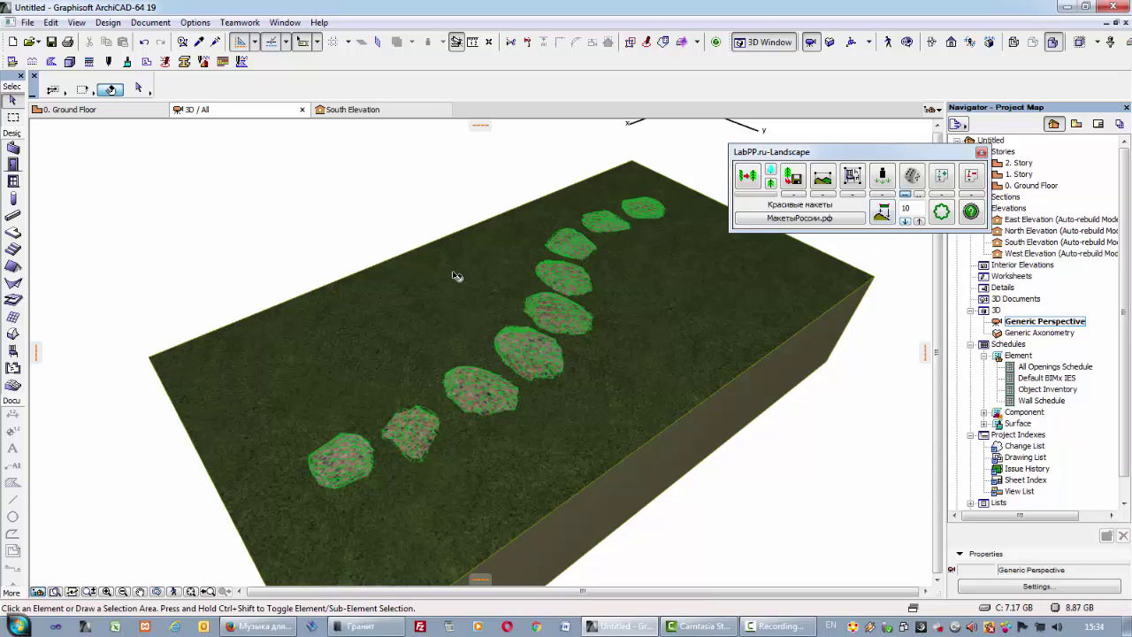
pyautogui.moveTo(341, 205); pyautogui.dragTo(600, 224)
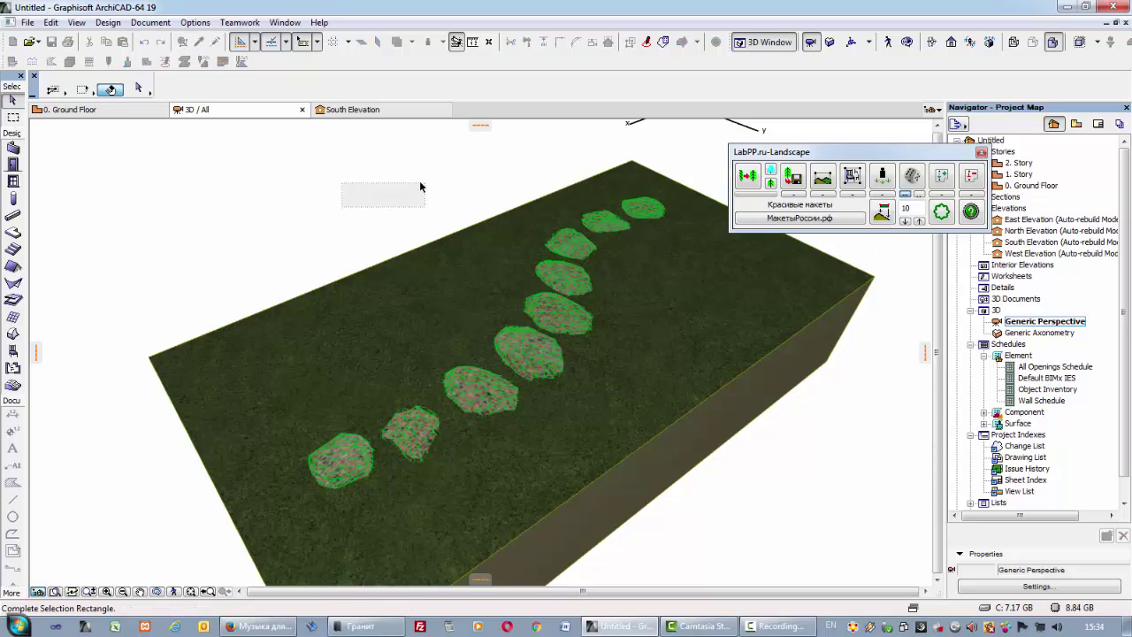
pyautogui.keyDown('shift'); pyautogui.click(600, 224); pyautogui.keyUp('shift')
pyautogui.click(856, 180)
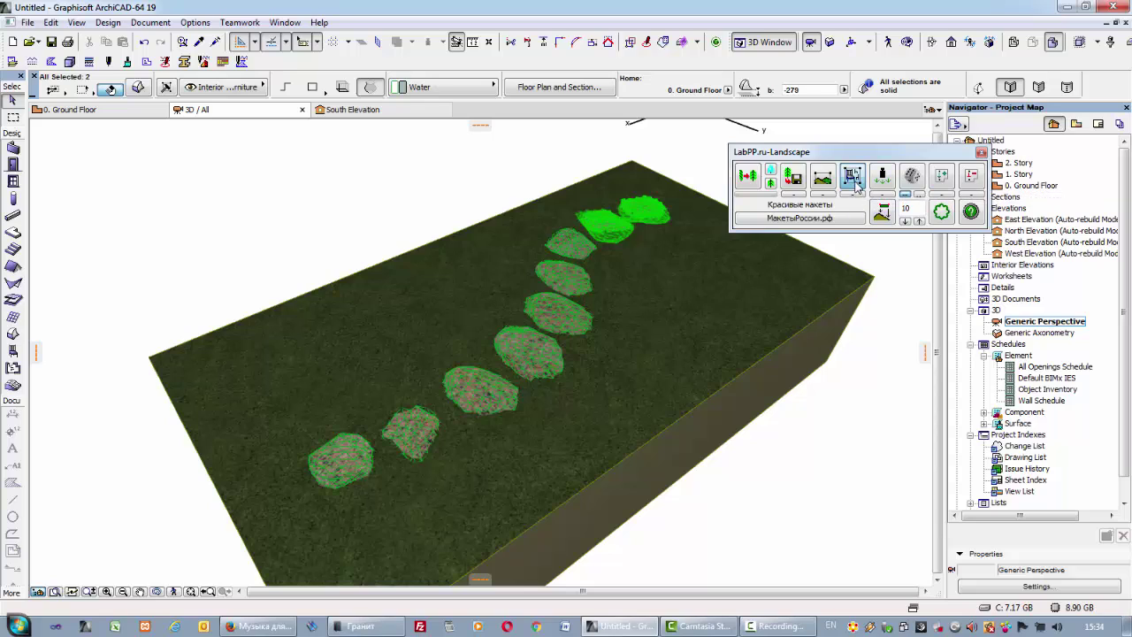
pyautogui.click(413, 430)
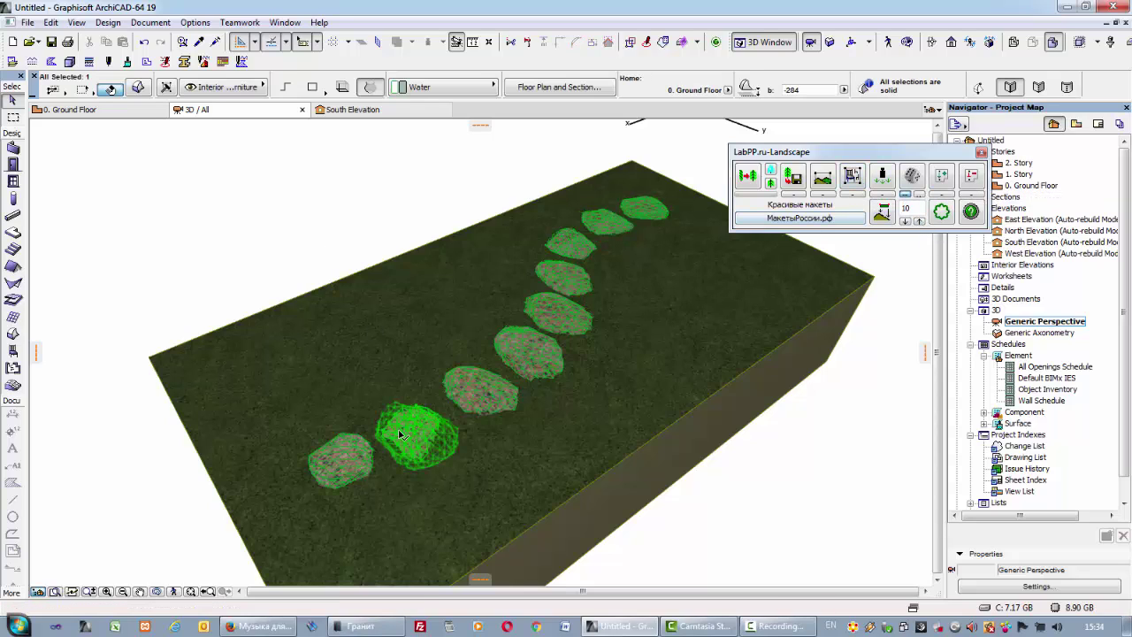
pyautogui.keyDown('shift'); pyautogui.click(349, 460); pyautogui.keyUp('shift')
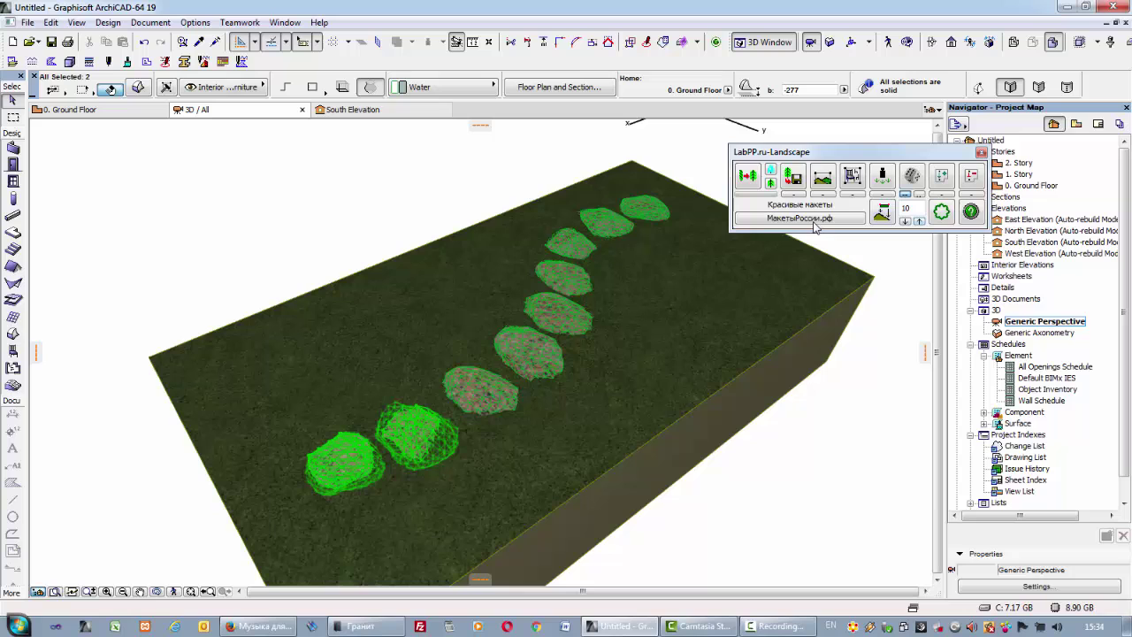
pyautogui.click(849, 180)
pyautogui.keyDown('shift'); pyautogui.moveTo(278, 353); pyautogui.dragTo(422, 350, button='middle'); pyautogui.keyUp('shift')
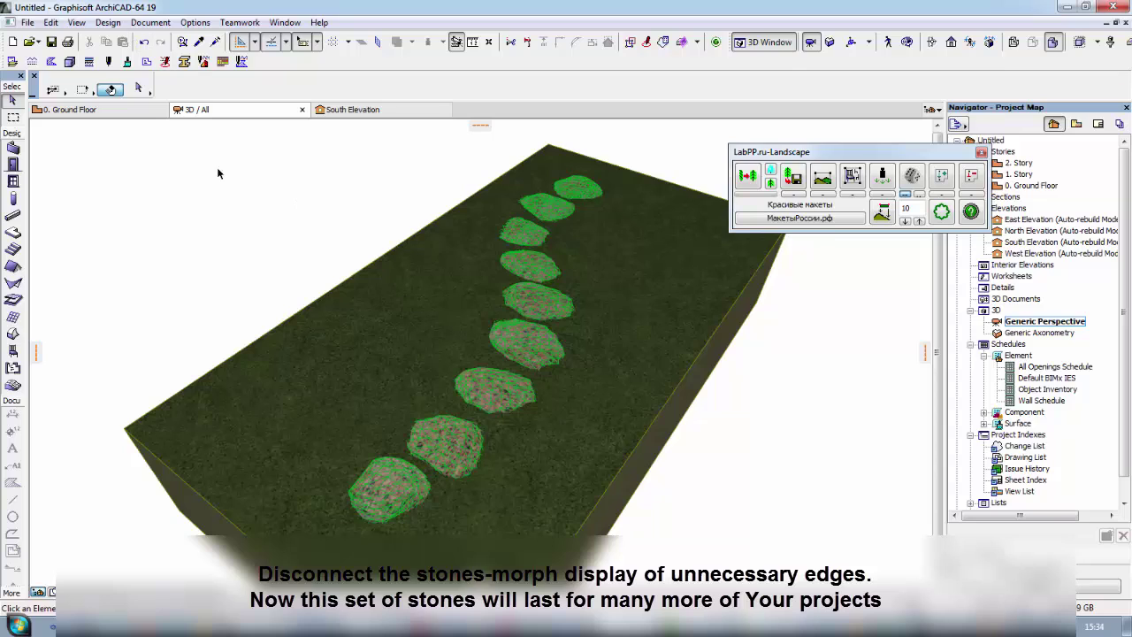
# - Enable Cover Fills and hide edges for all ten stone morphs
pyautogui.hotkey('ctrl', 'a')
pyautogui.hotkey('ctrl', 't')
pyautogui.scroll(-1, 549, 305)
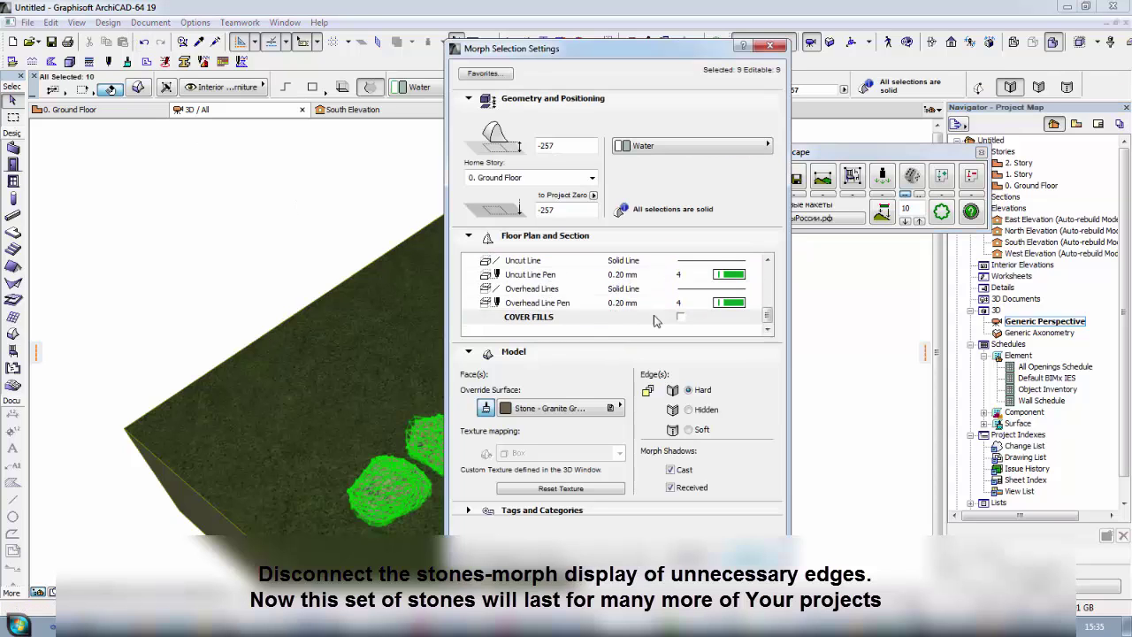
pyautogui.click(680, 317)
pyautogui.scroll(-2, 584, 305)
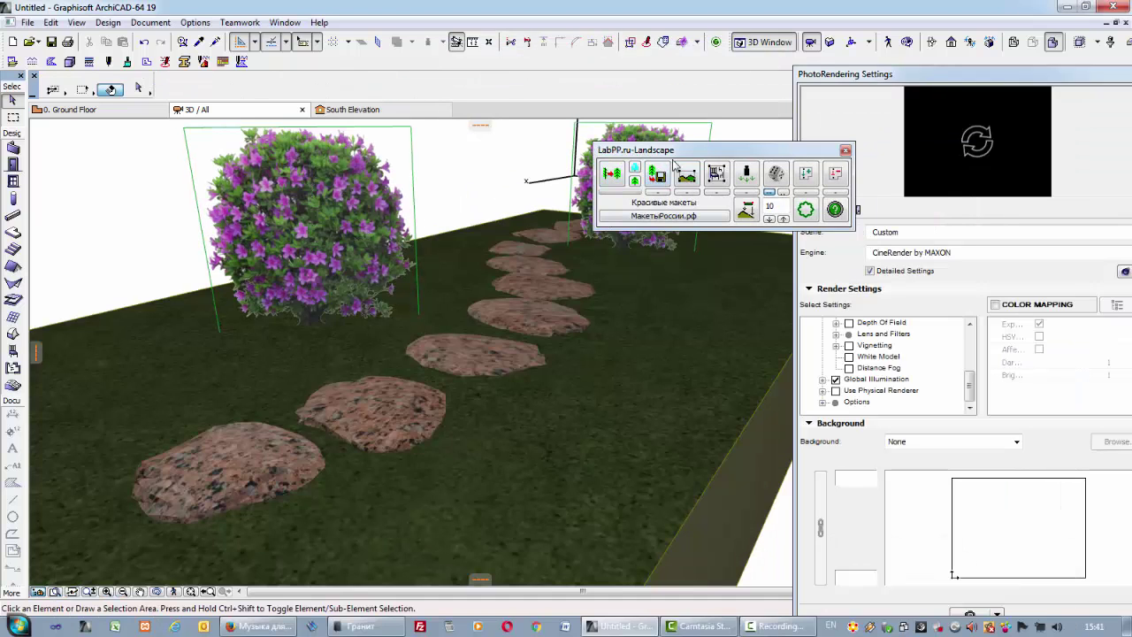
# - Move the LabPP landscape palette out of the way
pyautogui.moveTo(674, 157); pyautogui.dragTo(819, 169)
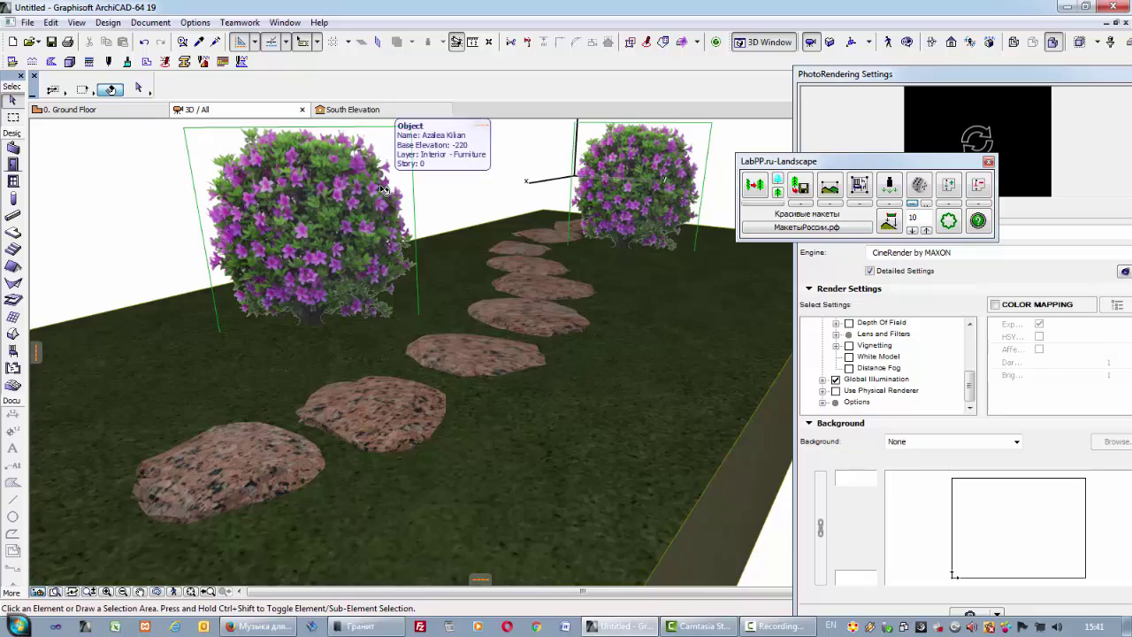